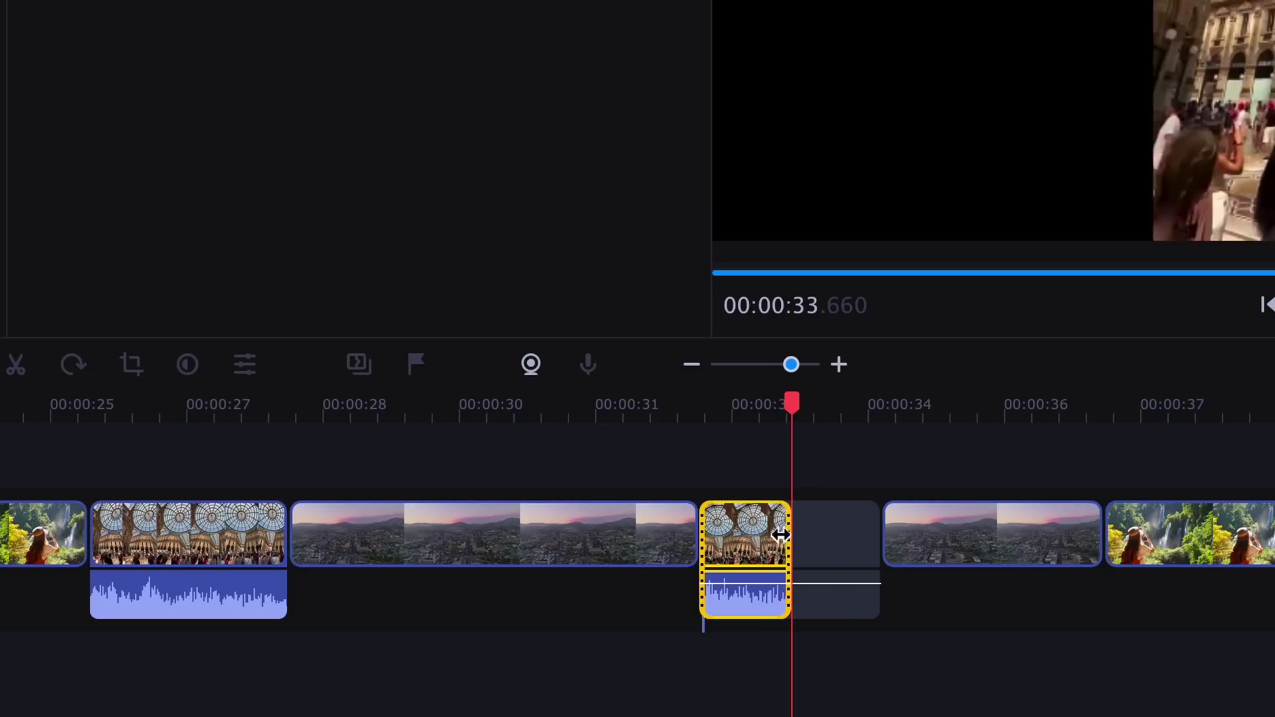
Move the running-man clip ahead of the Milan clip and set the playhead at the split point.
drag(835, 544, 694, 514)
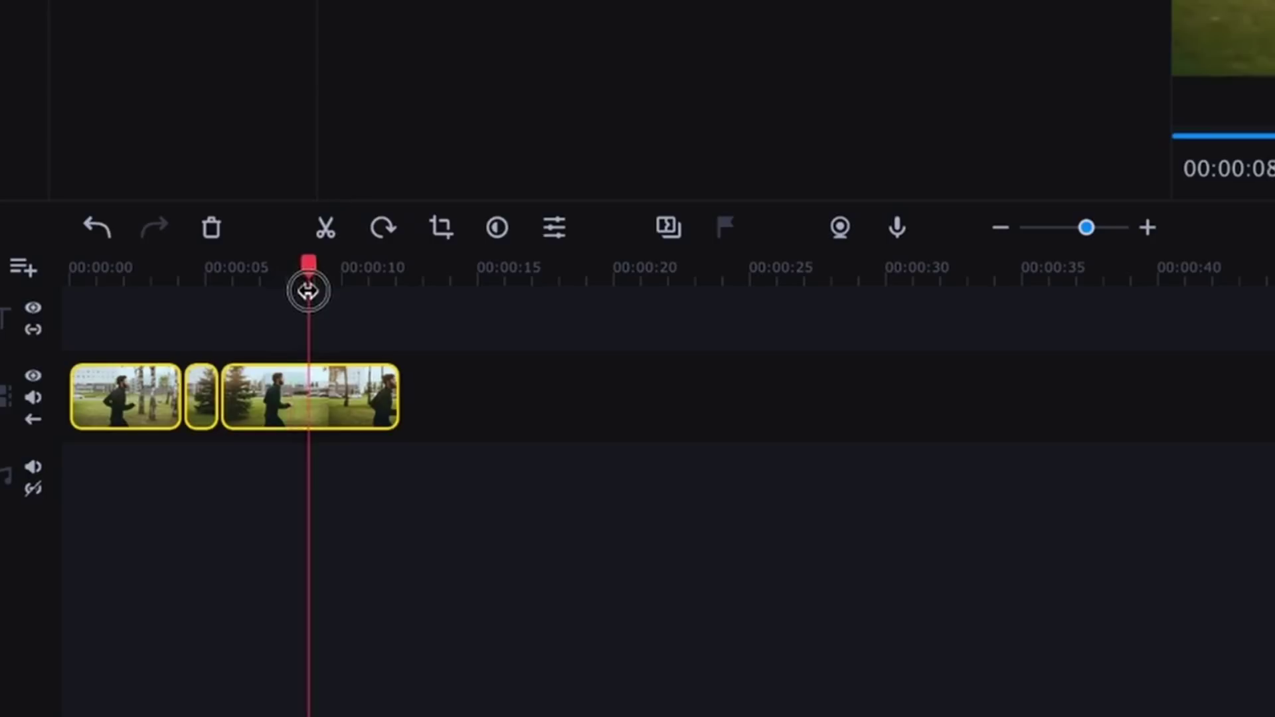
mouse_move(307, 291)
mouse_down()
mouse_move(294, 292)
mouse_move(313, 279)
mouse_up()
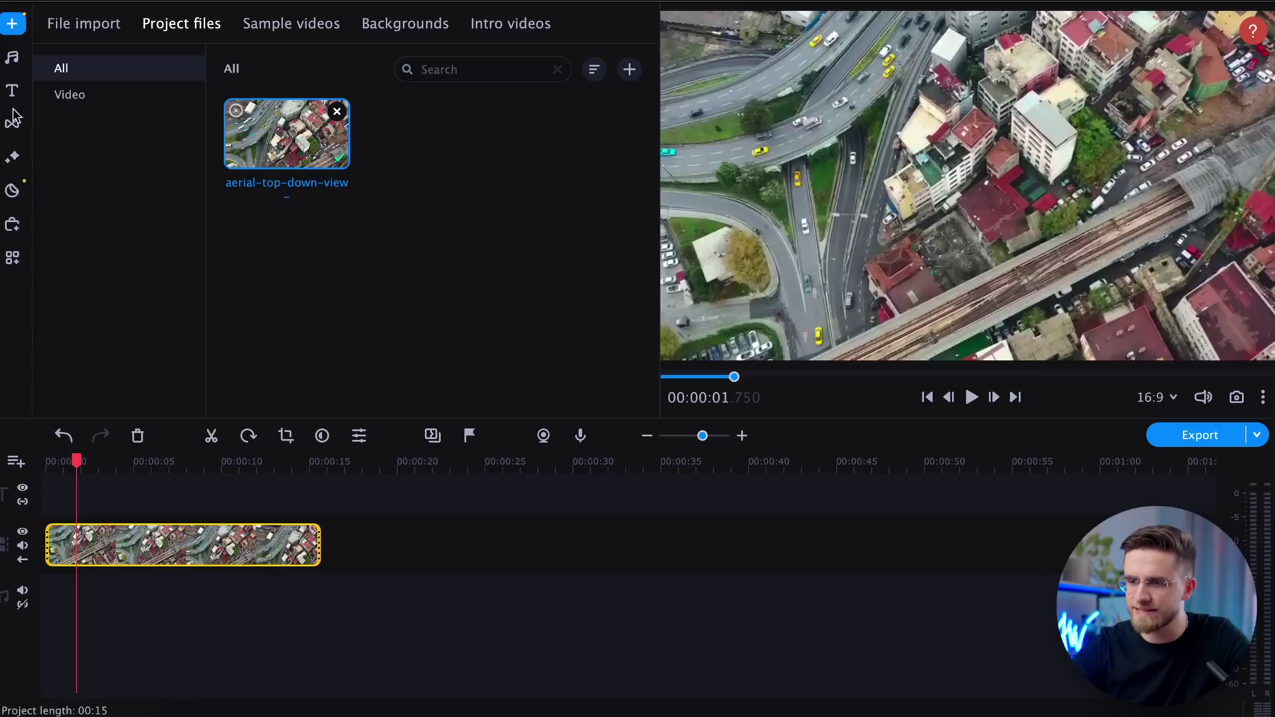
Add a Simple text title to the title track reading '<- ME'.
click(12, 90)
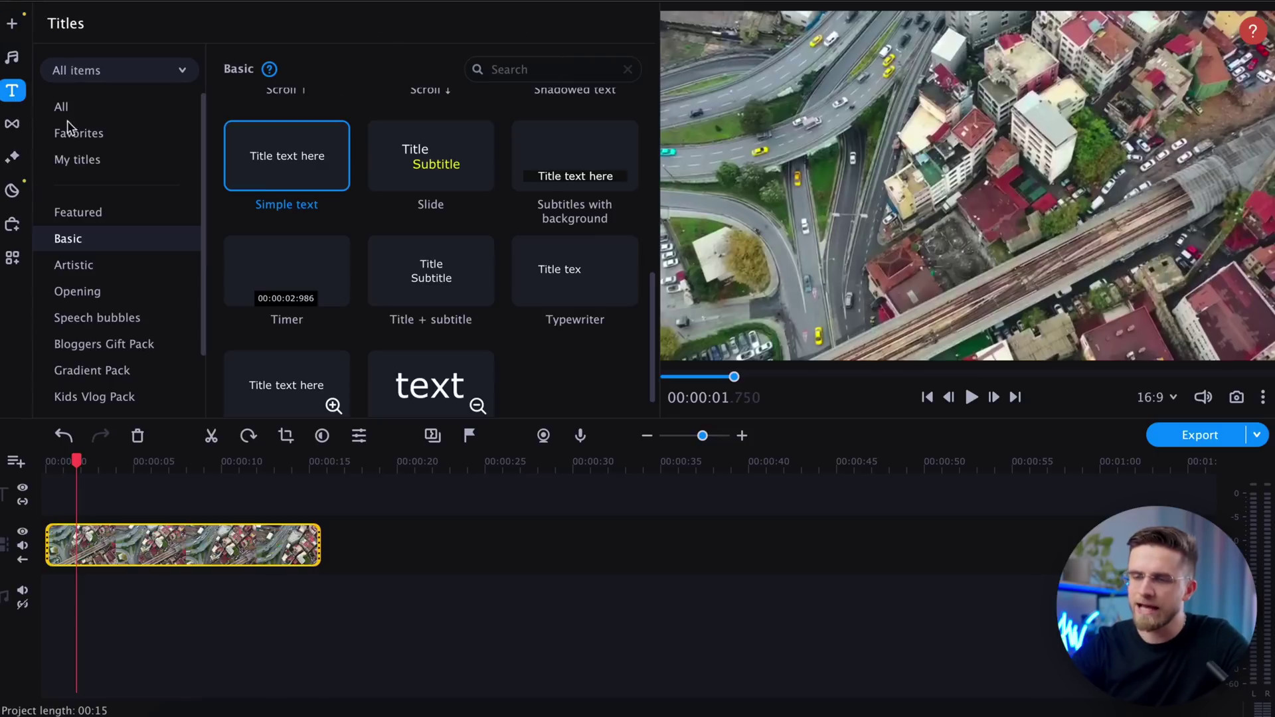
drag(275, 174, 81, 495)
double_click(100, 493)
click(60, 57)
text(<- ME)
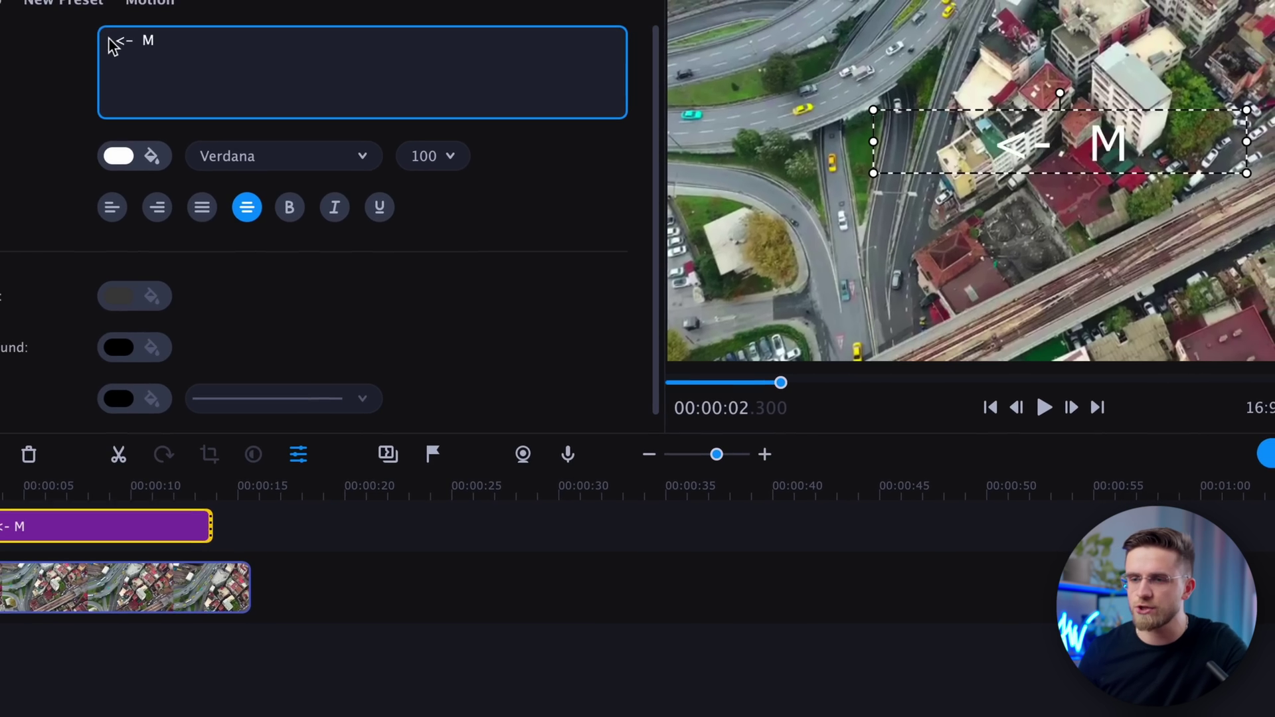
Style the title in Trebuchet MS Bold with a black shadow and an outline.
click(289, 158)
scroll(319, 172, up, 2)
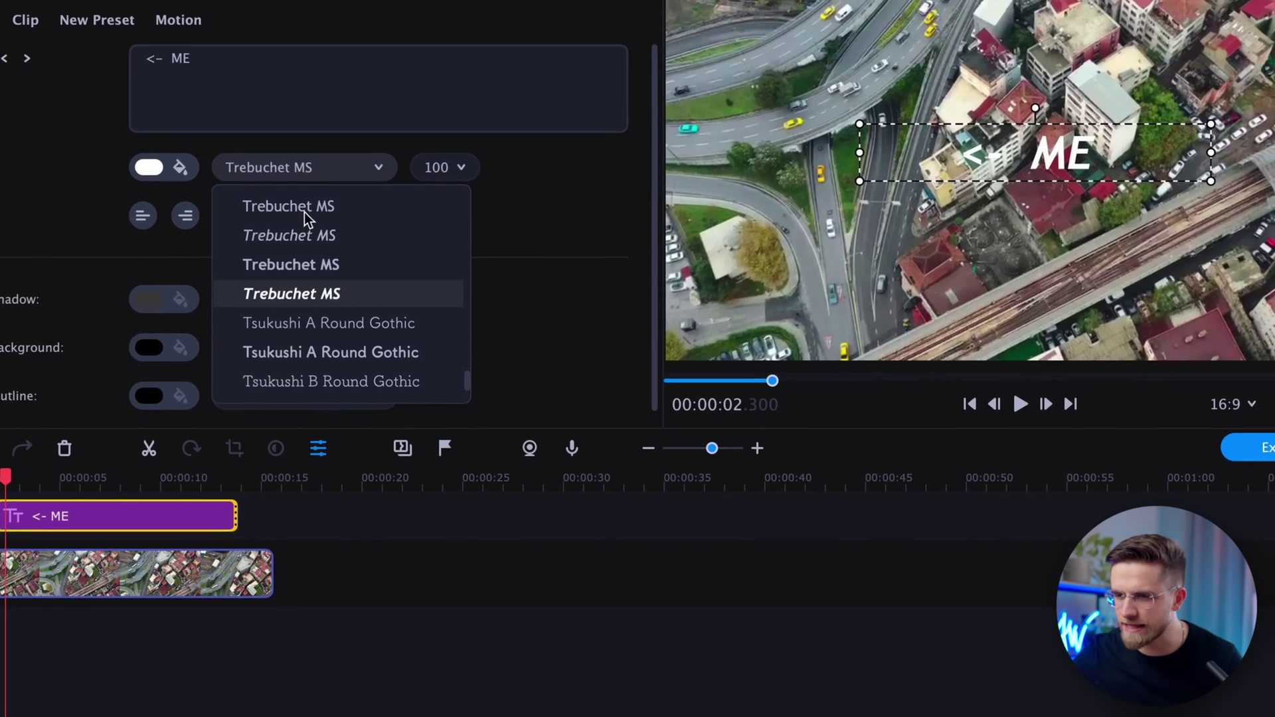
click(291, 251)
click(26, 302)
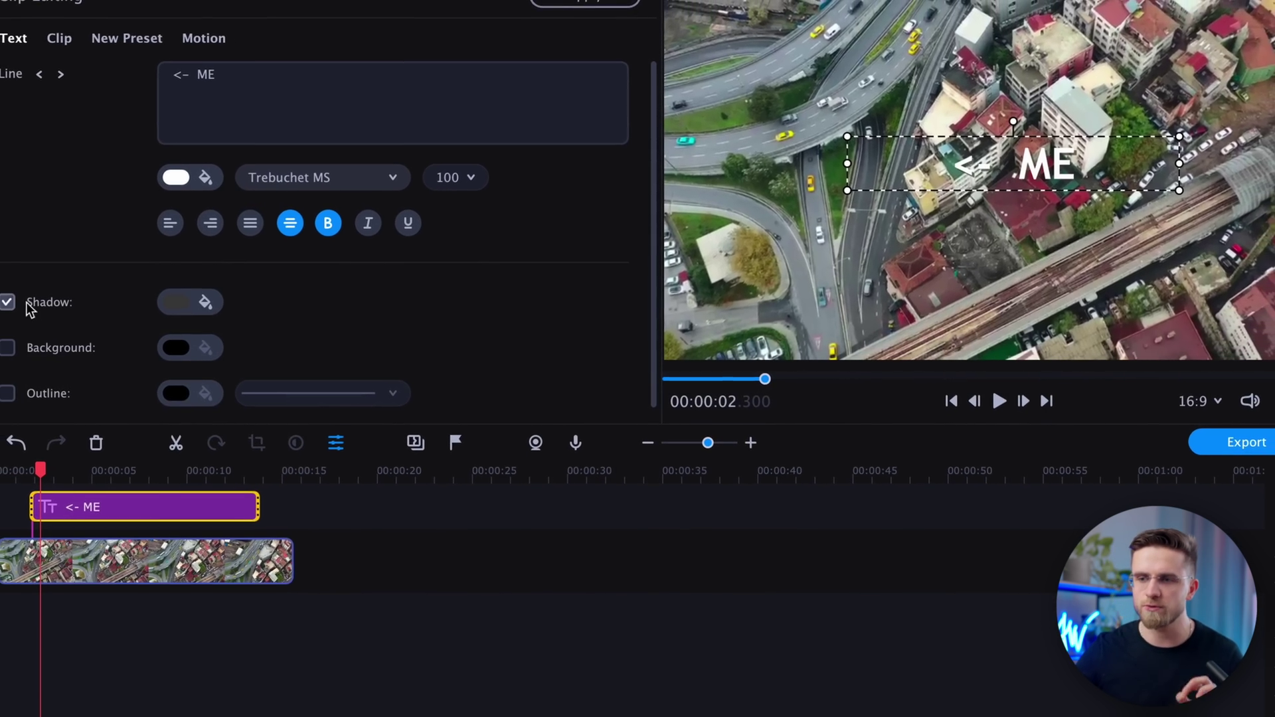
click(183, 302)
click(300, 364)
click(43, 388)
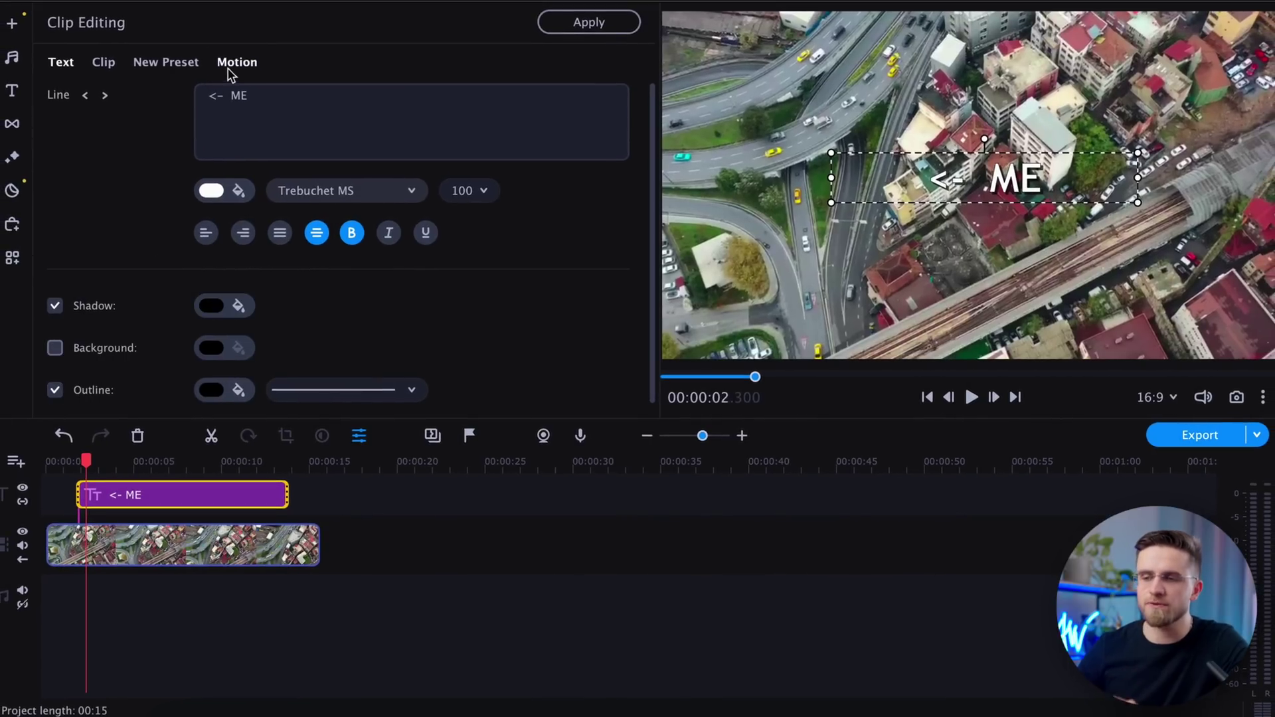
click(233, 62)
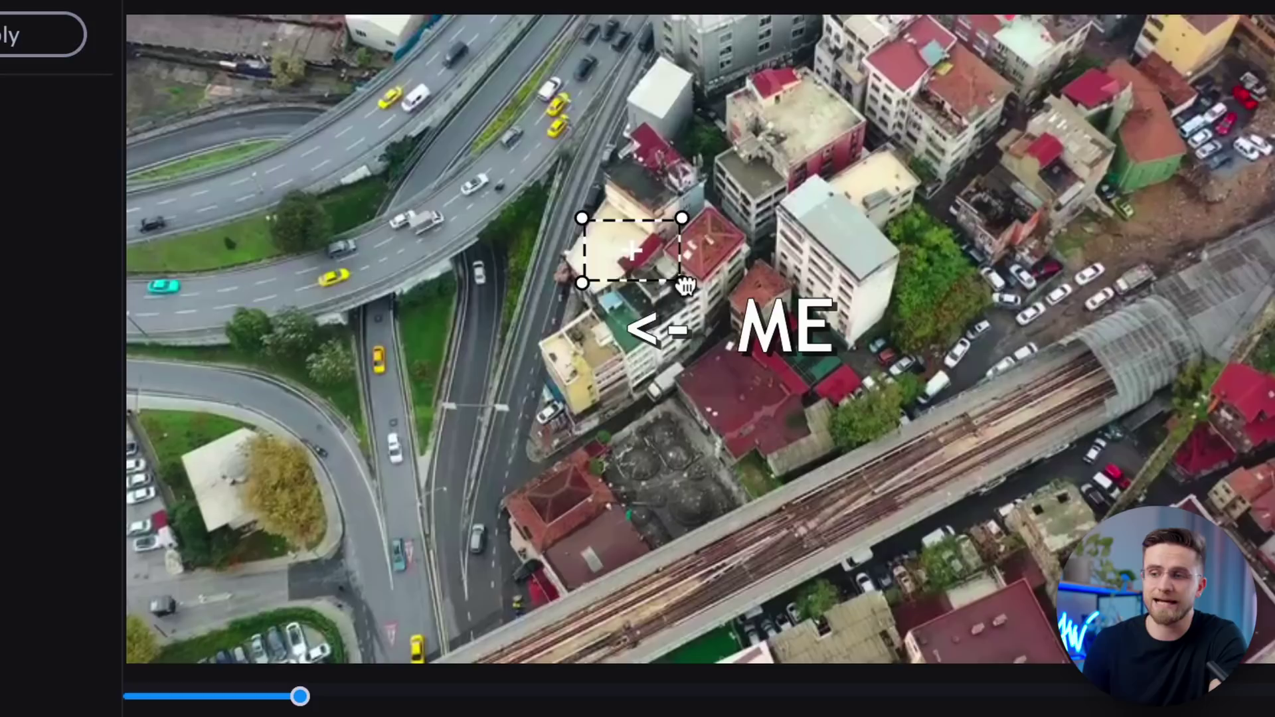
Motion-track the yellow taxi and pin the '<- ME' title right beside it.
drag(619, 234, 412, 279)
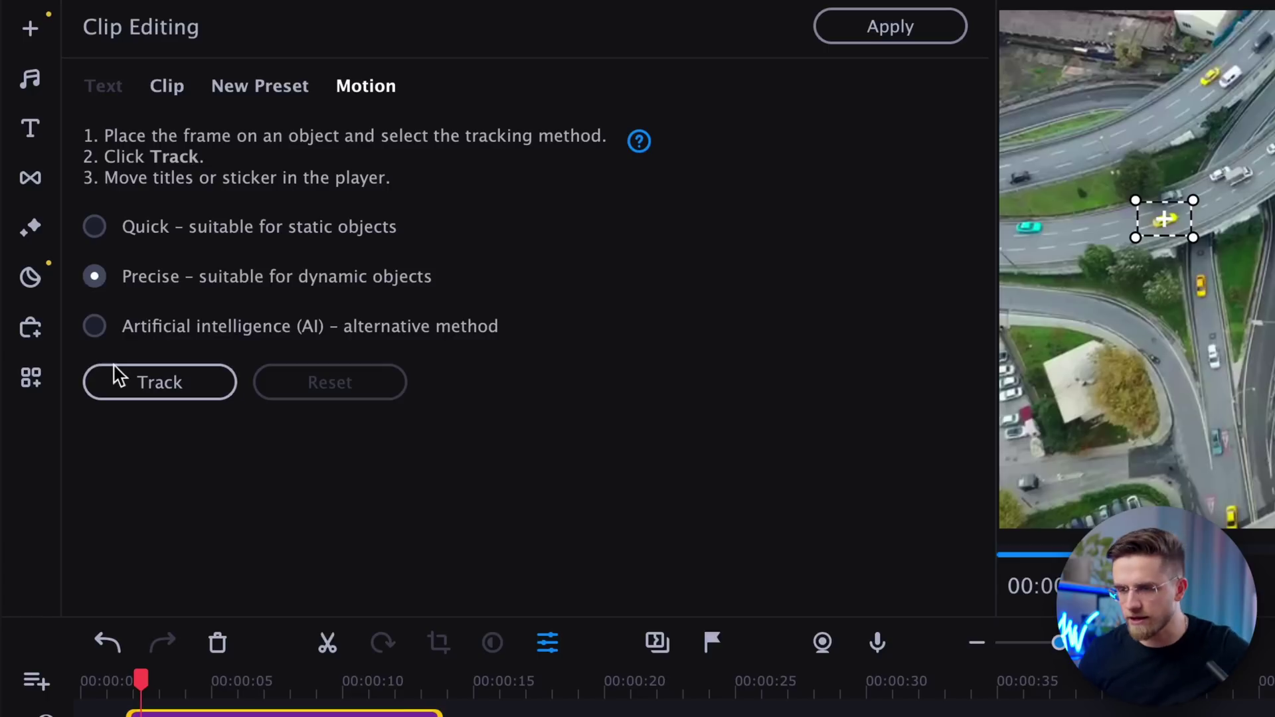
click(66, 257)
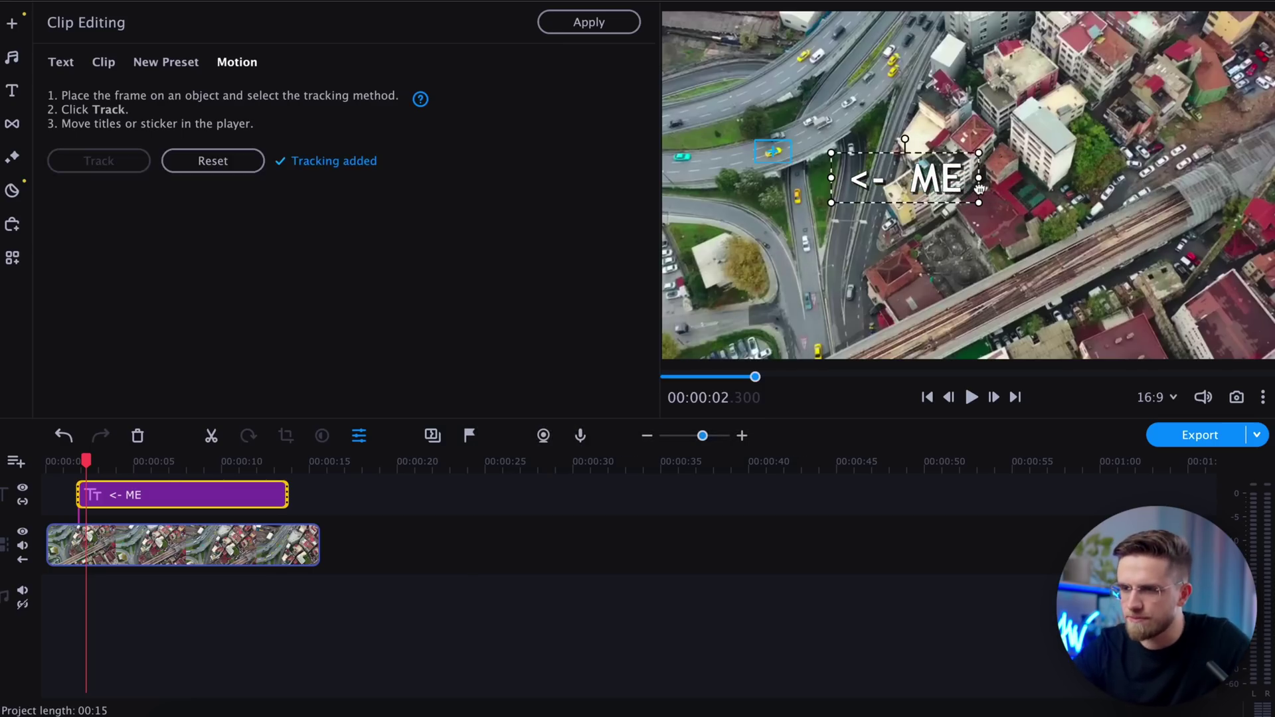
drag(936, 185, 893, 168)
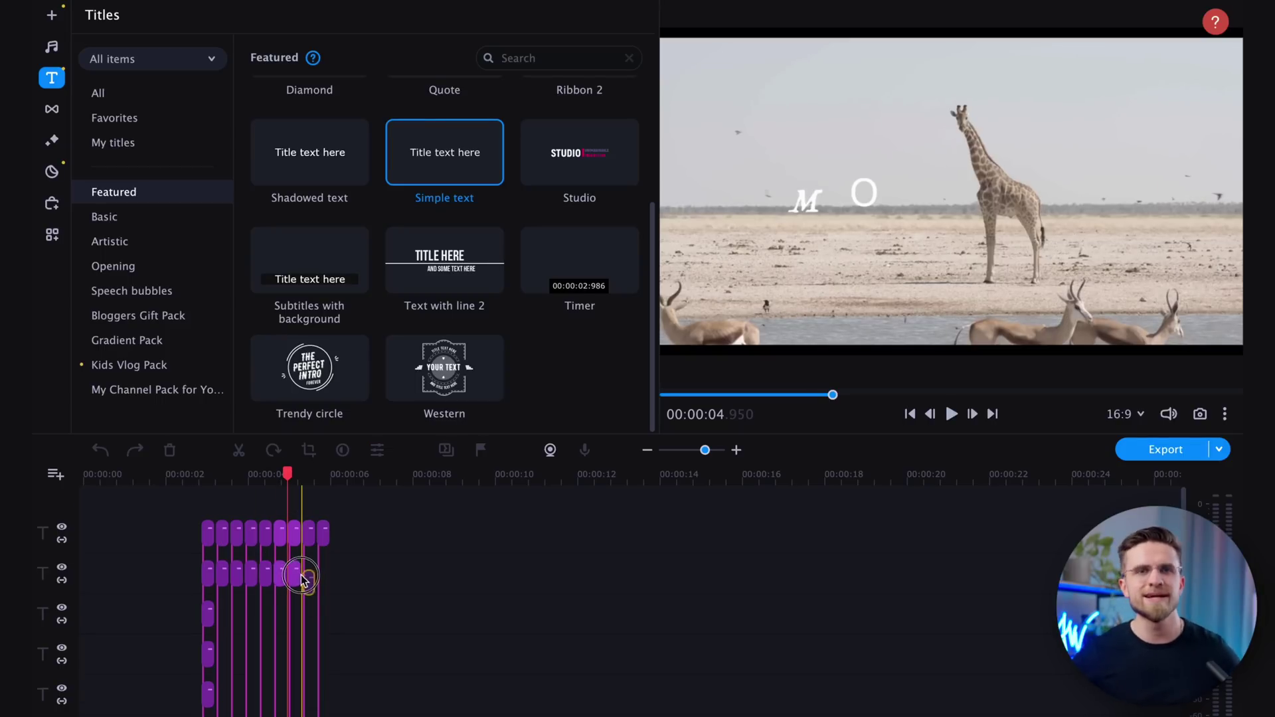
Browse the stacked letter titles, then add the kitesurfing clip to a new project's timeline.
click(307, 575)
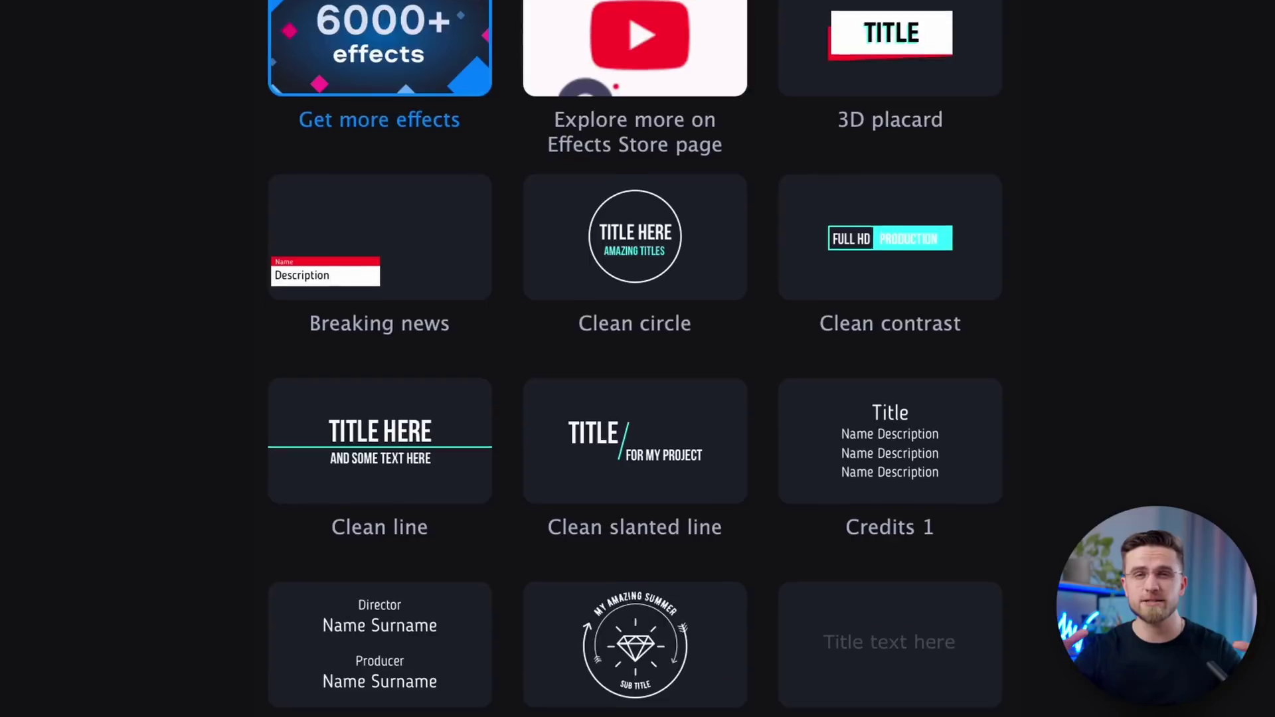
scroll(445, 252, down, 5)
scroll(636, 359, down, 10)
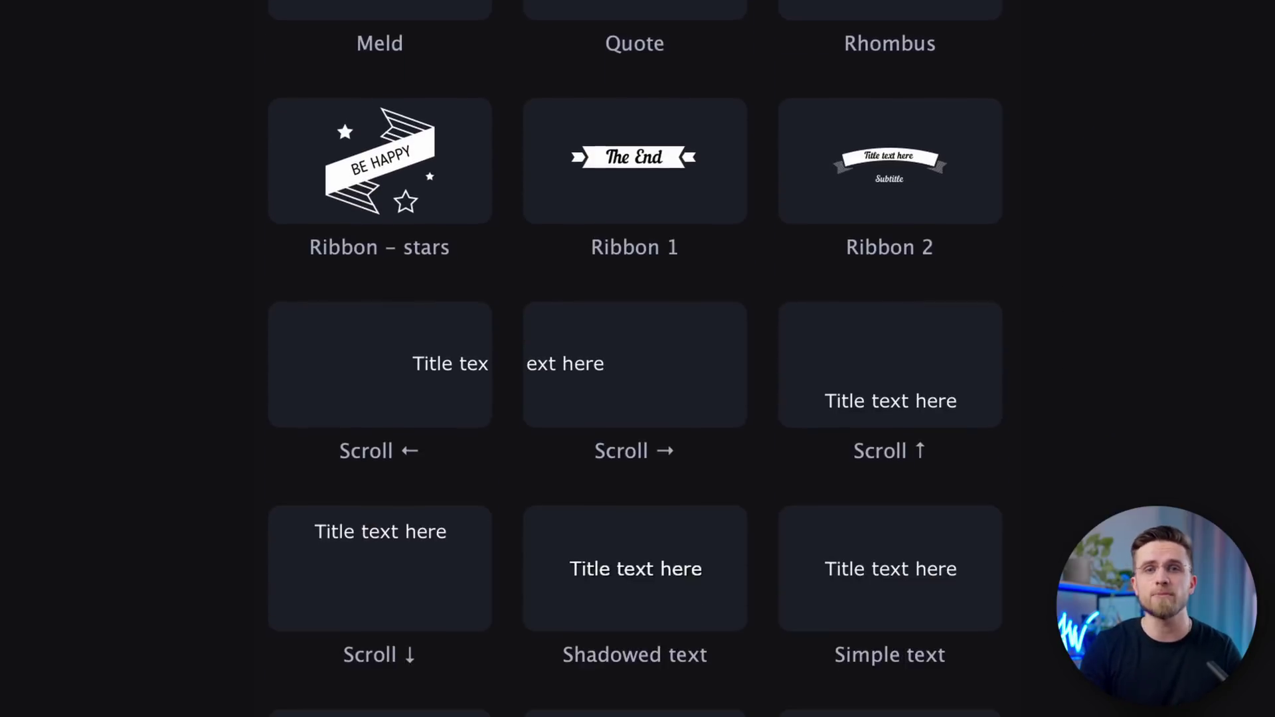
scroll(636, 358, down, 6)
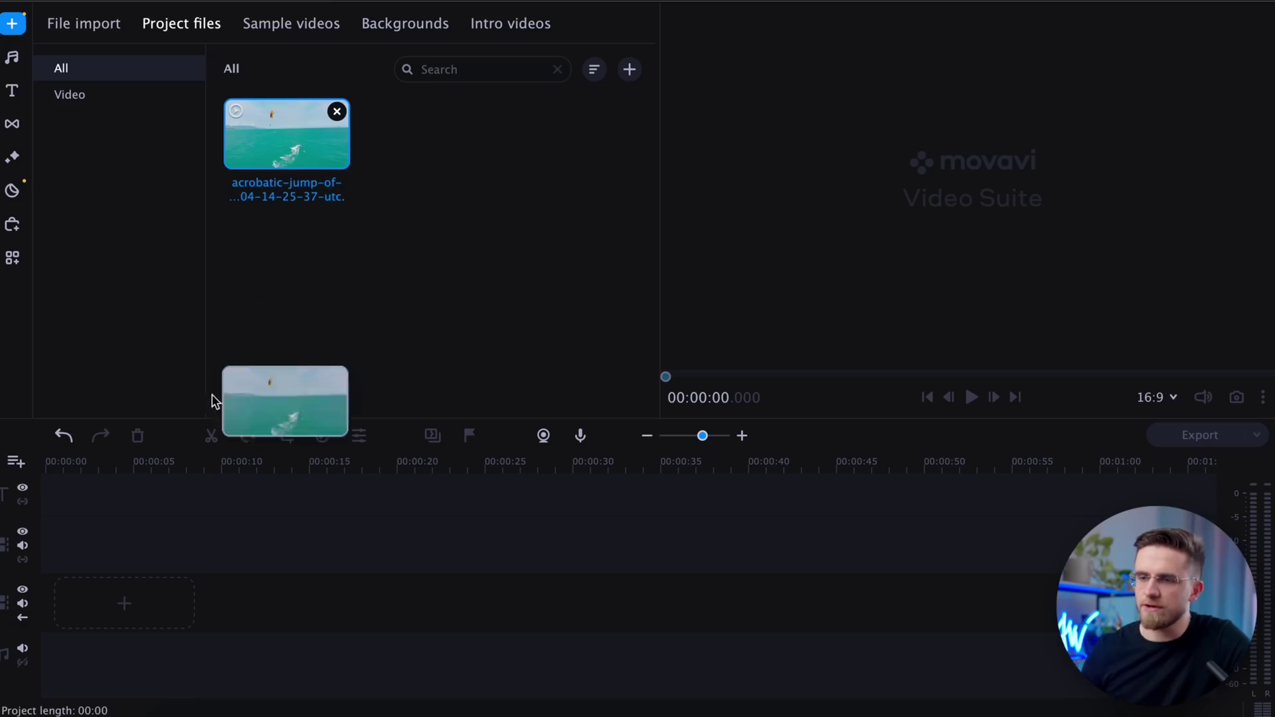
drag(213, 395, 54, 610)
Delete the extra track so the kitesurfing clip sits on the main track, and preview it.
right_click(8, 547)
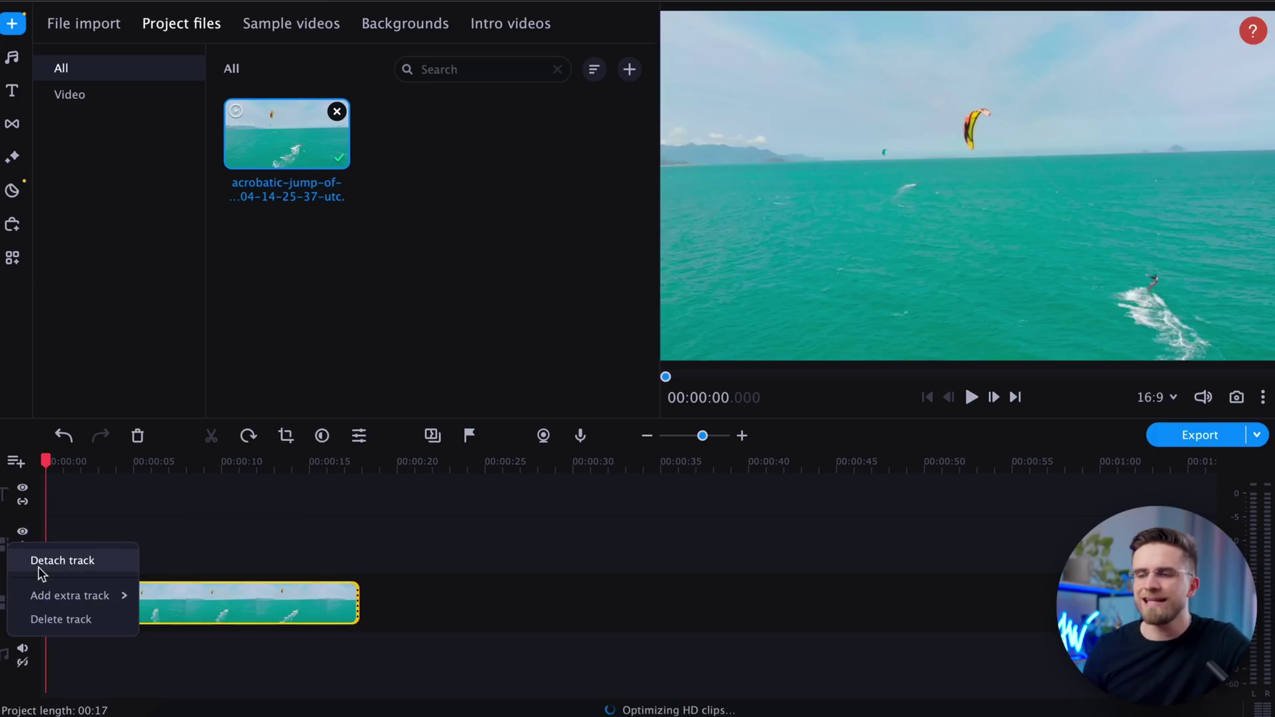
click(48, 617)
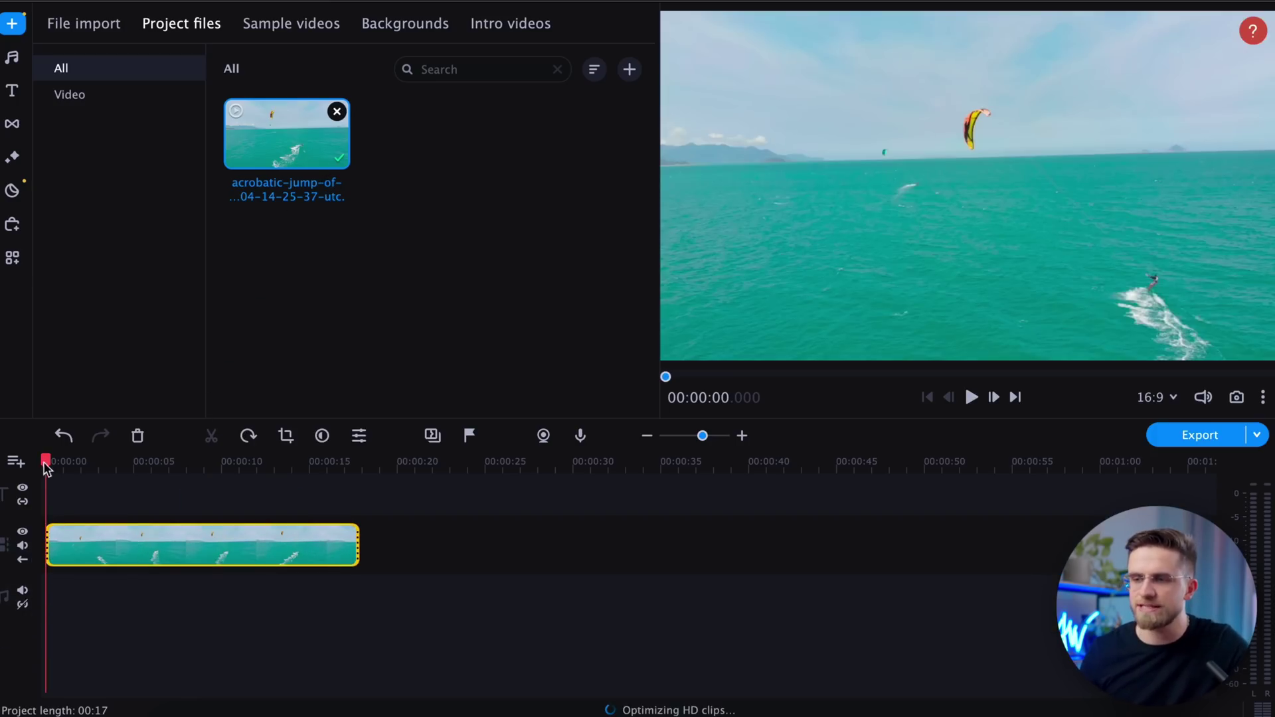
key(space)
Add a Simple text title listing letters one per line (C, D, E, …).
click(12, 90)
scroll(287, 212, down, 5)
drag(287, 212, 63, 488)
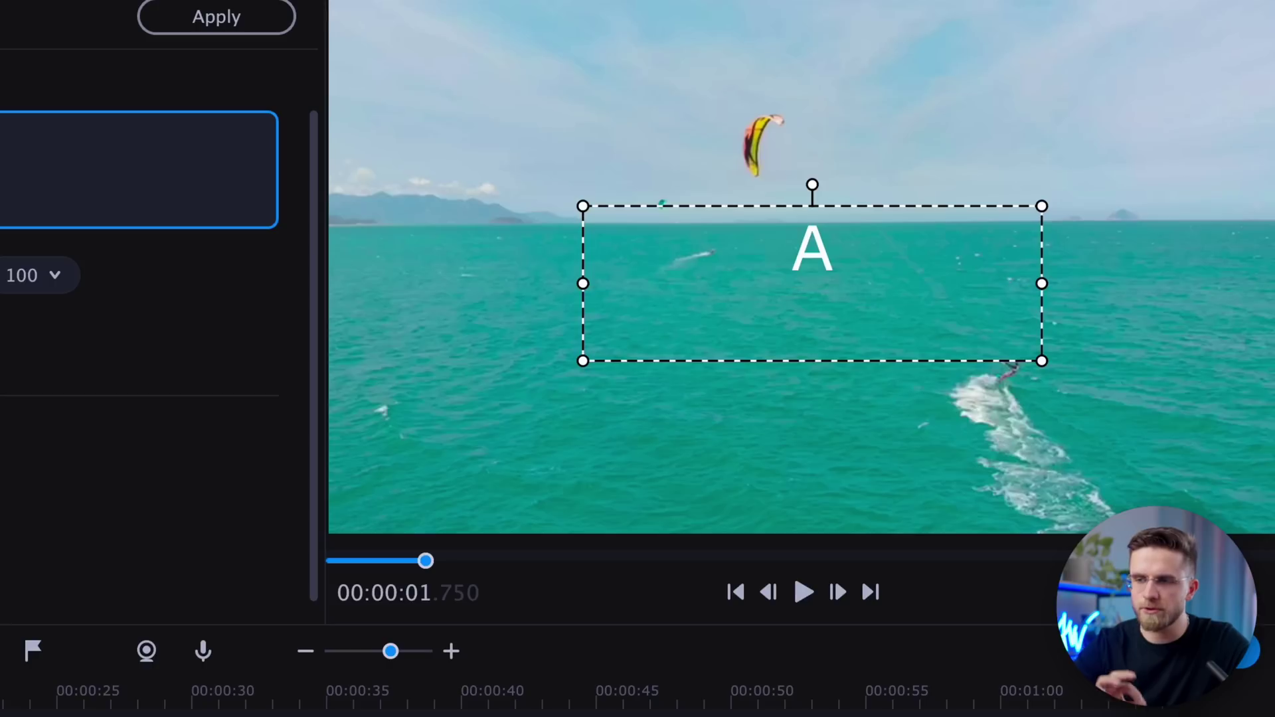
key(Return)
text(C)
key(Return)
text(D)
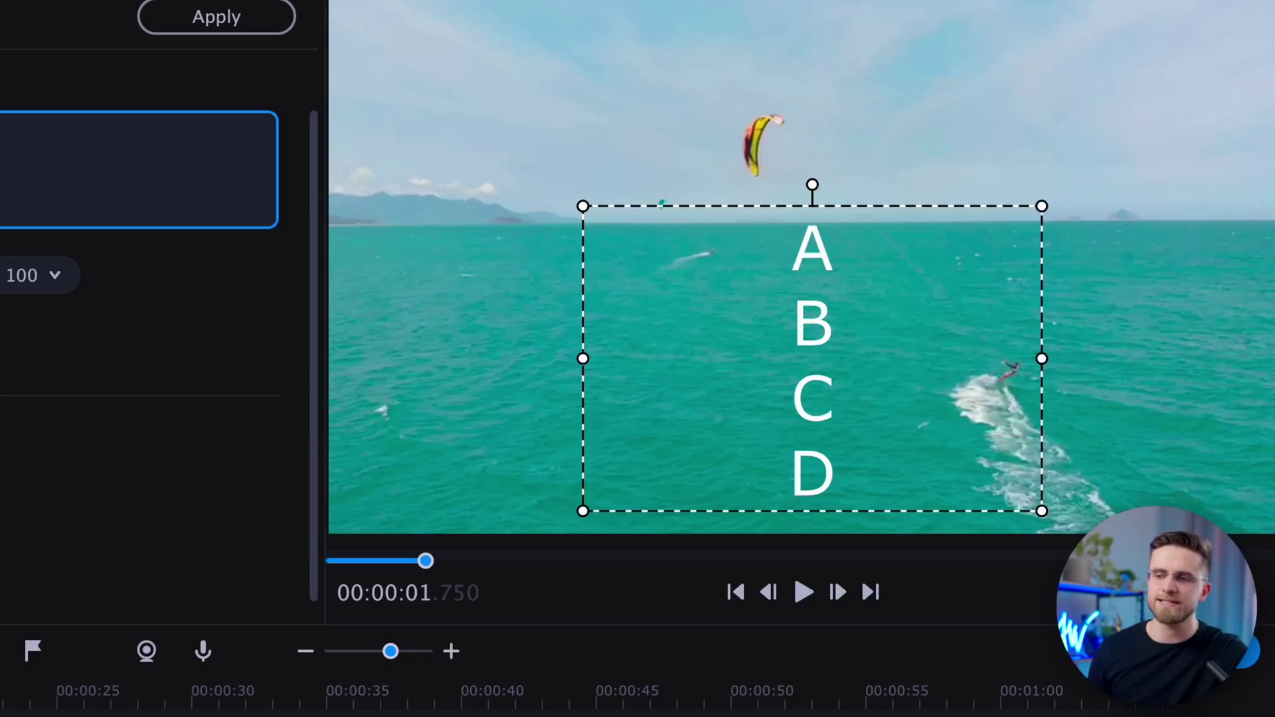
key(Return)
text(E)
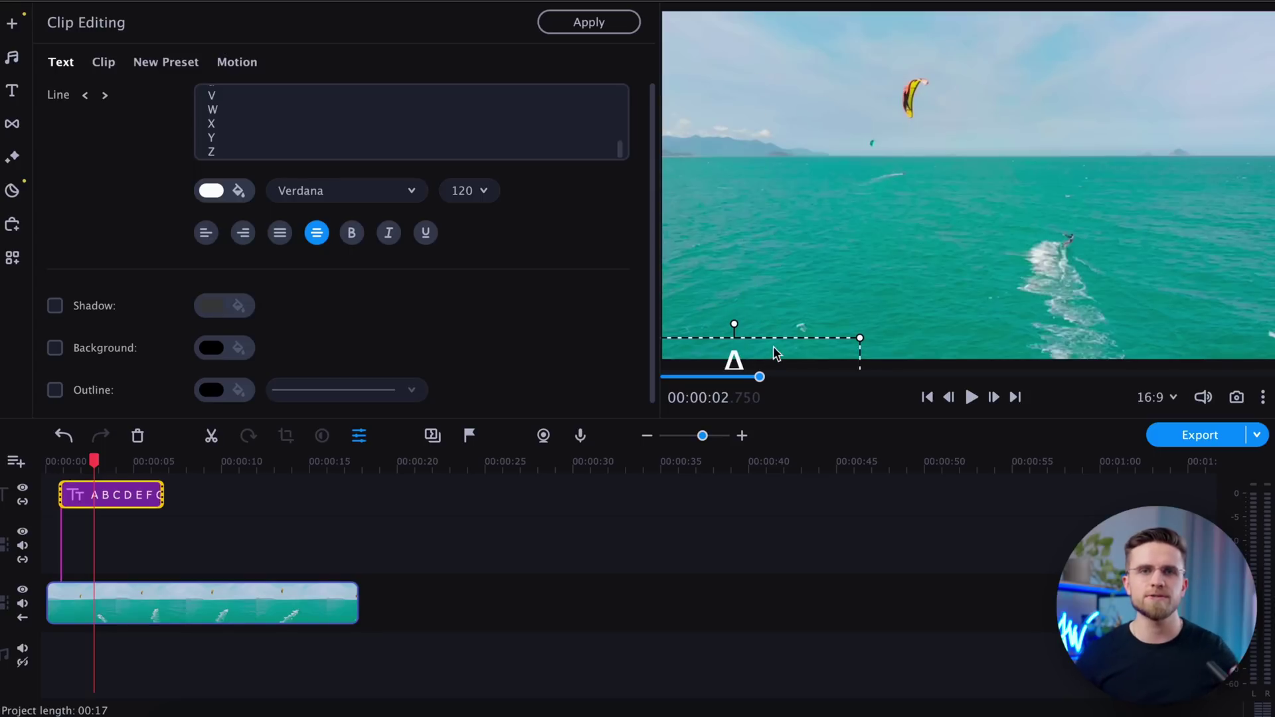
Keyframe-animate the alphabet title so it scrolls upward out of the frame.
drag(820, 79, 820, 64)
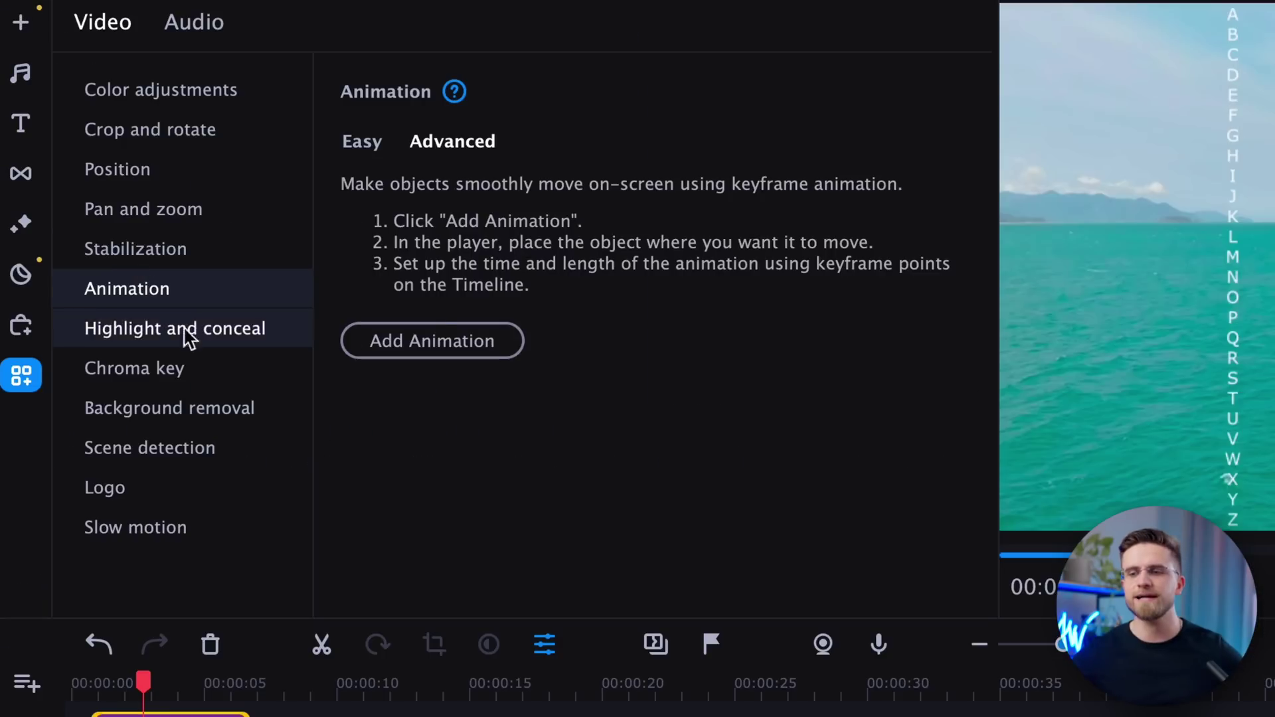
click(451, 352)
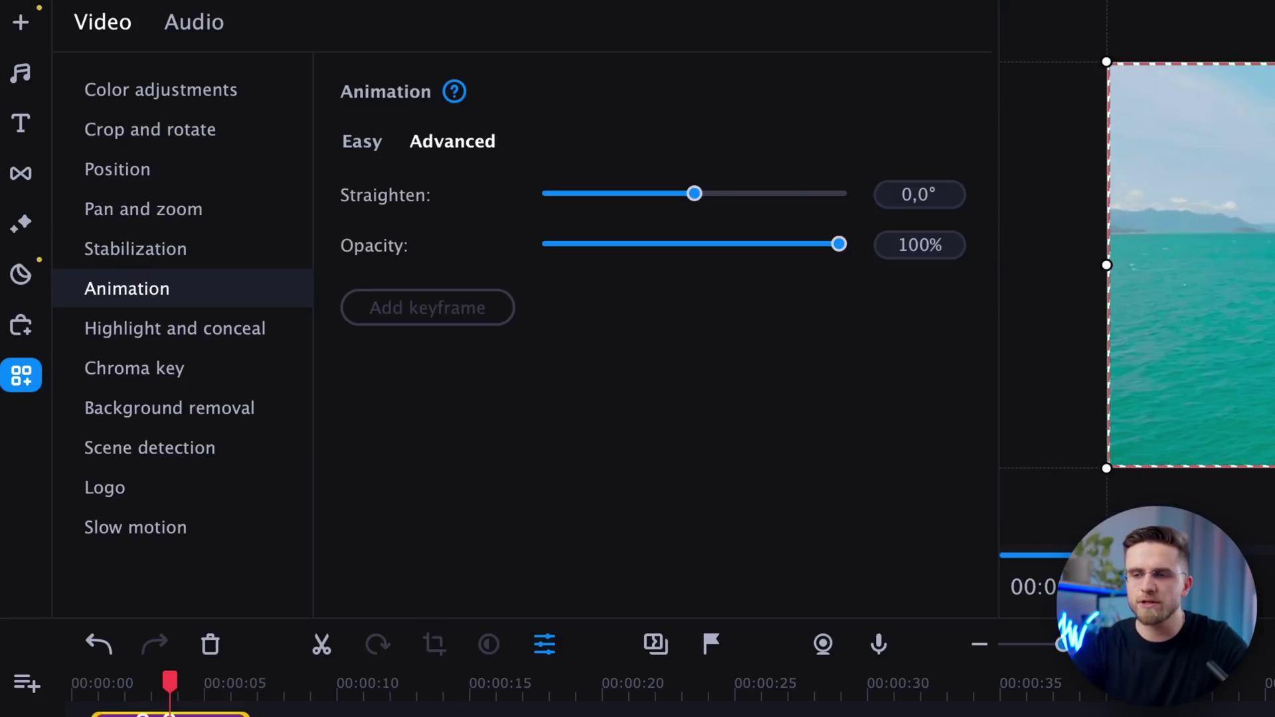
drag(260, 210, 226, 209)
drag(740, 185, 739, 0)
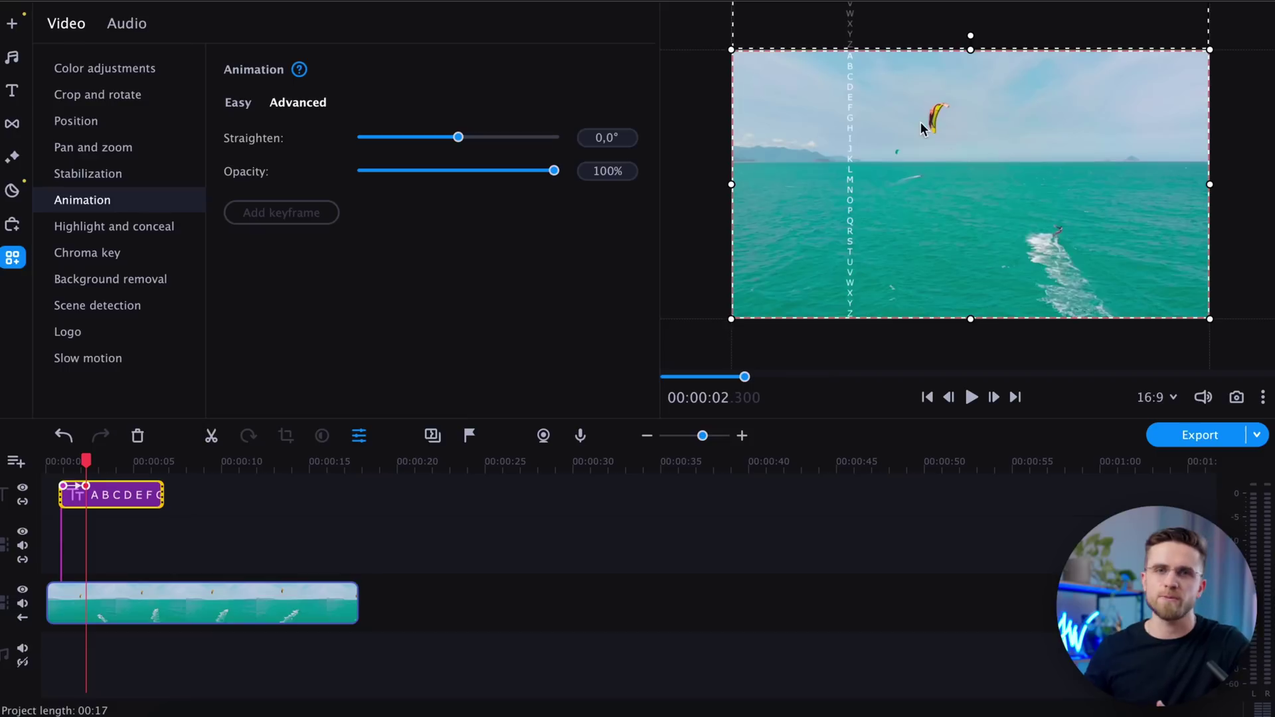
drag(922, 119, 919, 41)
Play back the scrolling letters from the start and paste a copy at the playhead.
key(Home)
key(space)
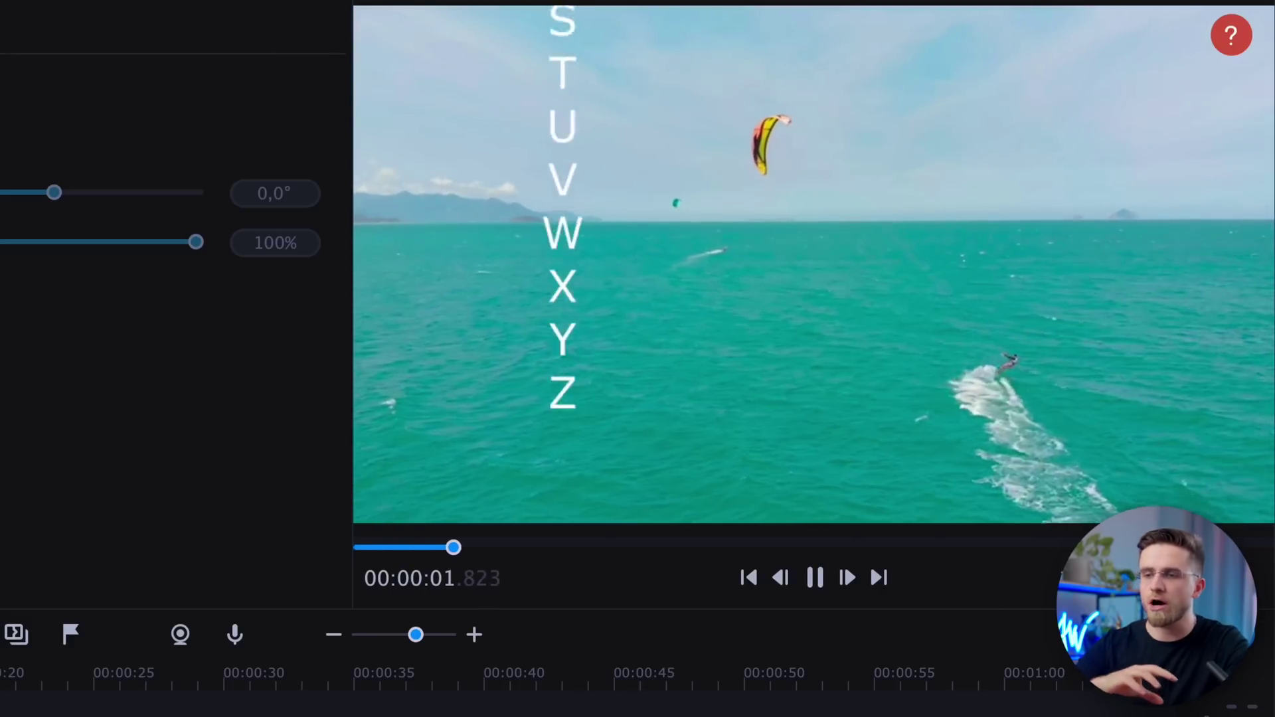
key(space)
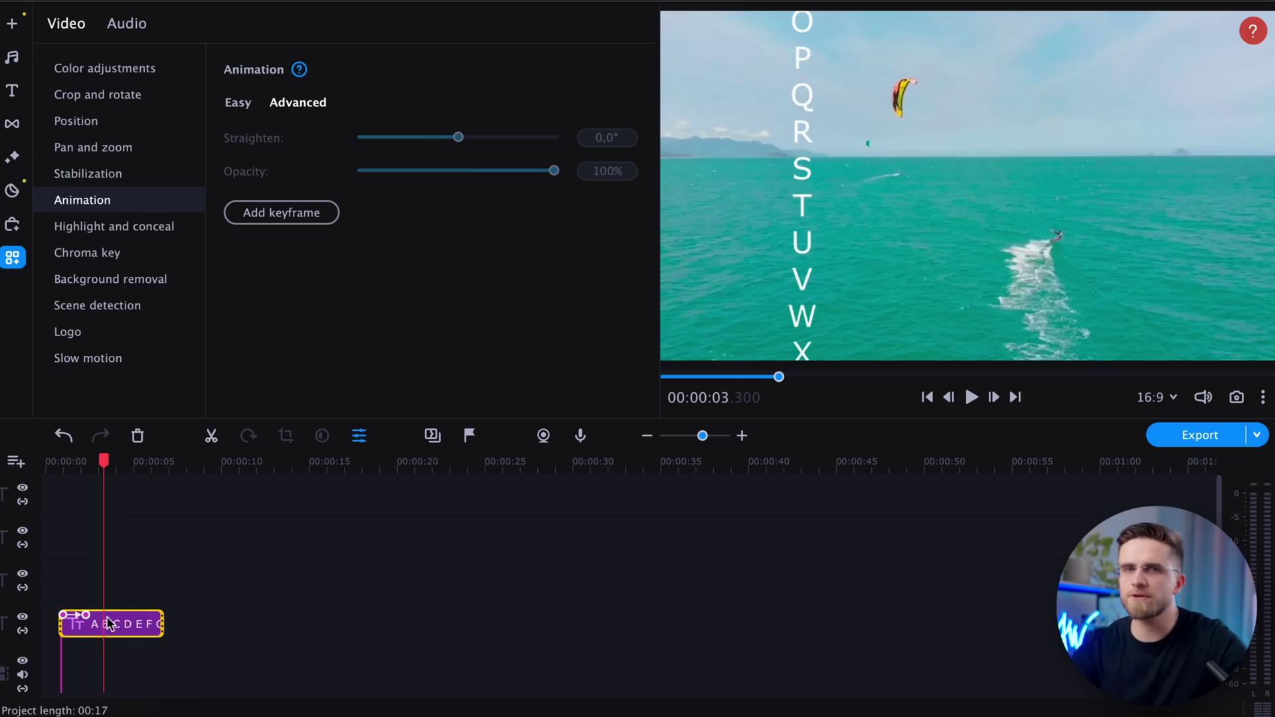
key(ctrl+v)
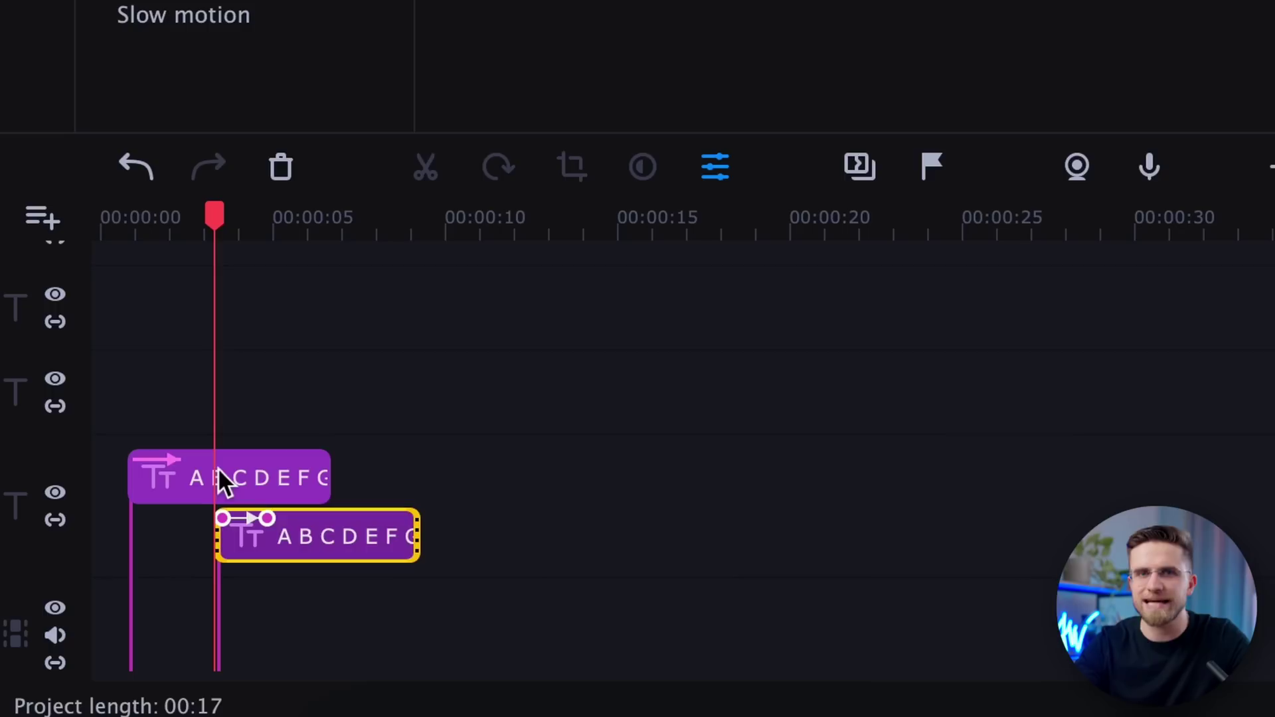
Spread the letters title copies across tracks with staggered start times.
drag(287, 537, 262, 407)
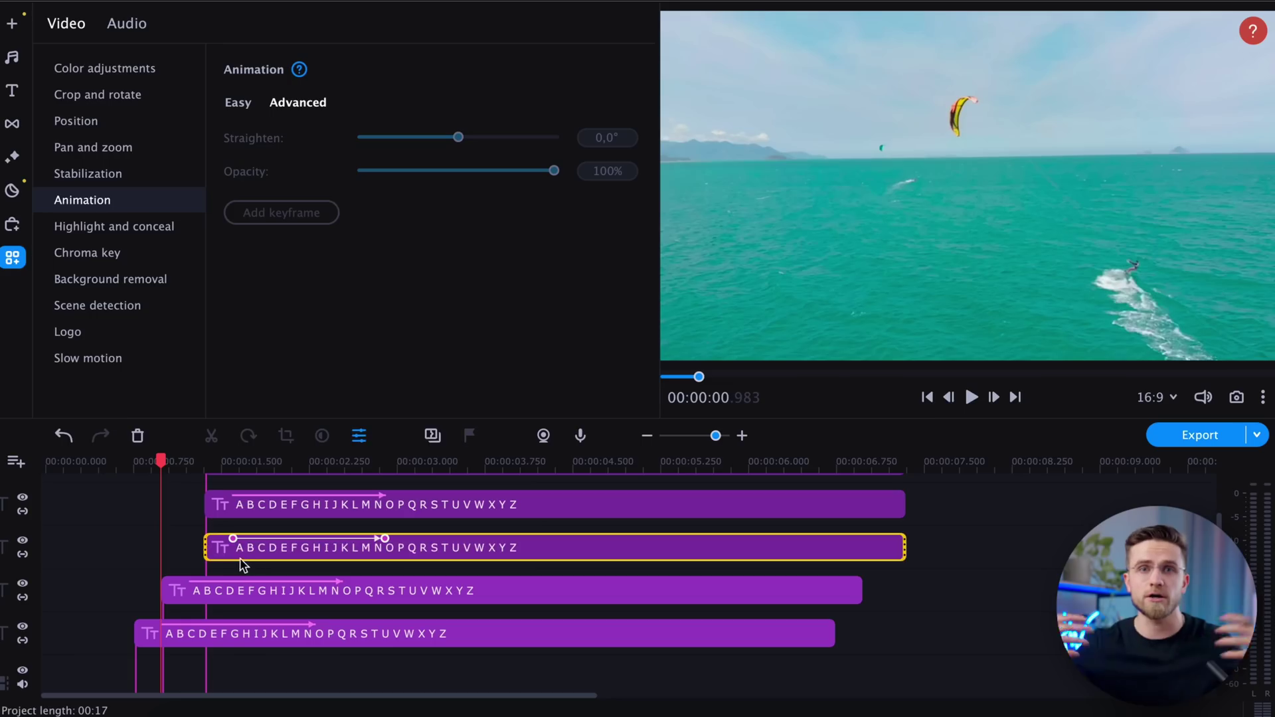
drag(241, 559, 233, 560)
drag(256, 514, 305, 512)
scroll(273, 514, up, 1)
click(269, 517)
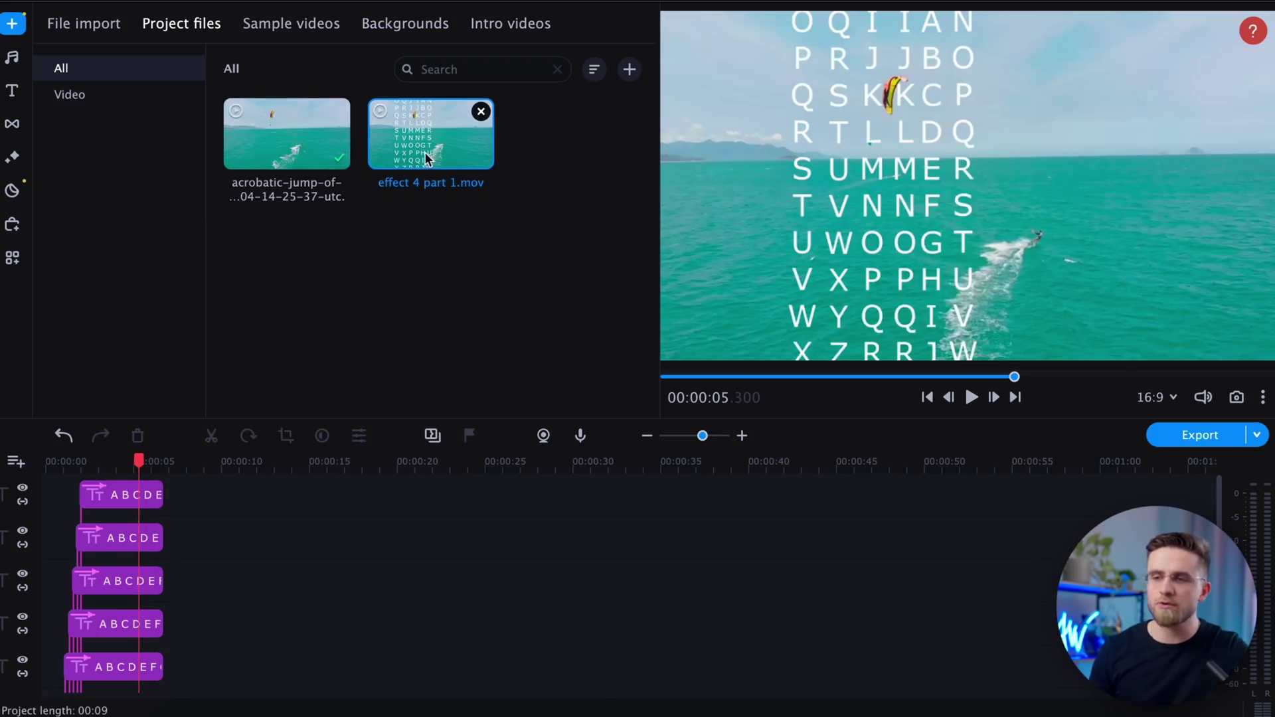
Overlay 'effect 4 part 1' on the kitesurf footage, detach its audio, apply Picture in picture.
drag(431, 133, 45, 607)
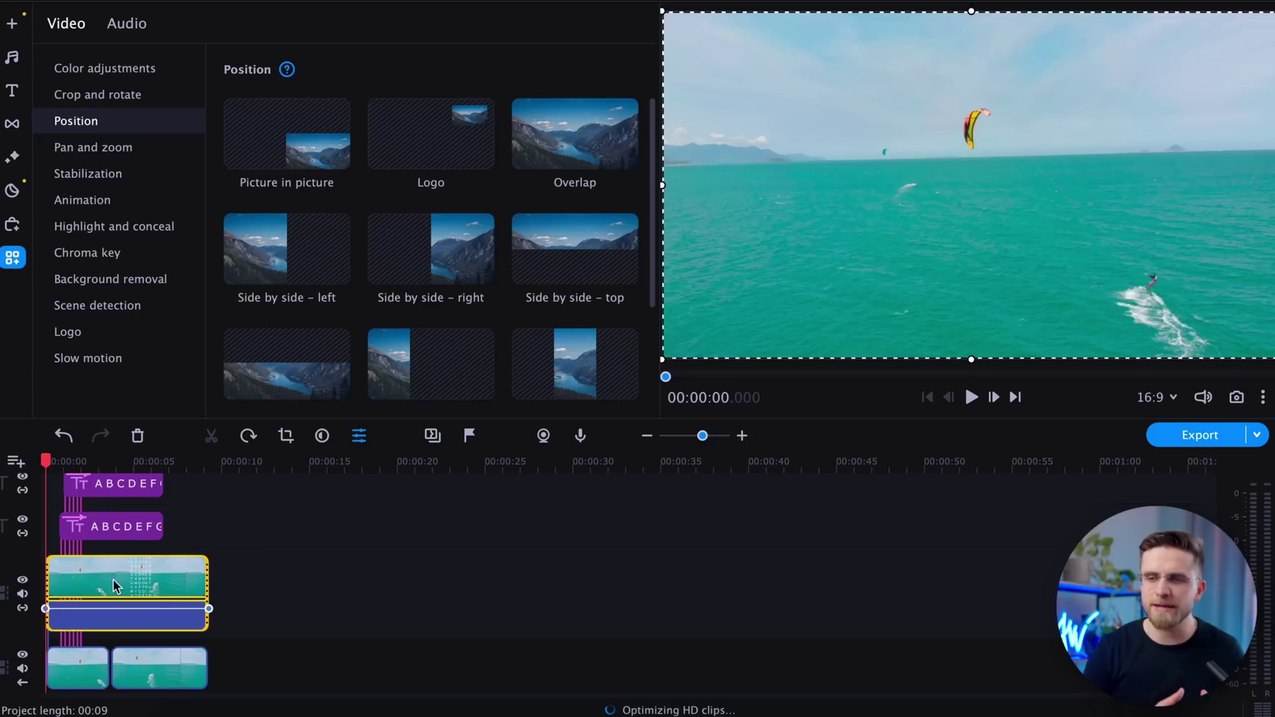
right_click(158, 616)
click(211, 357)
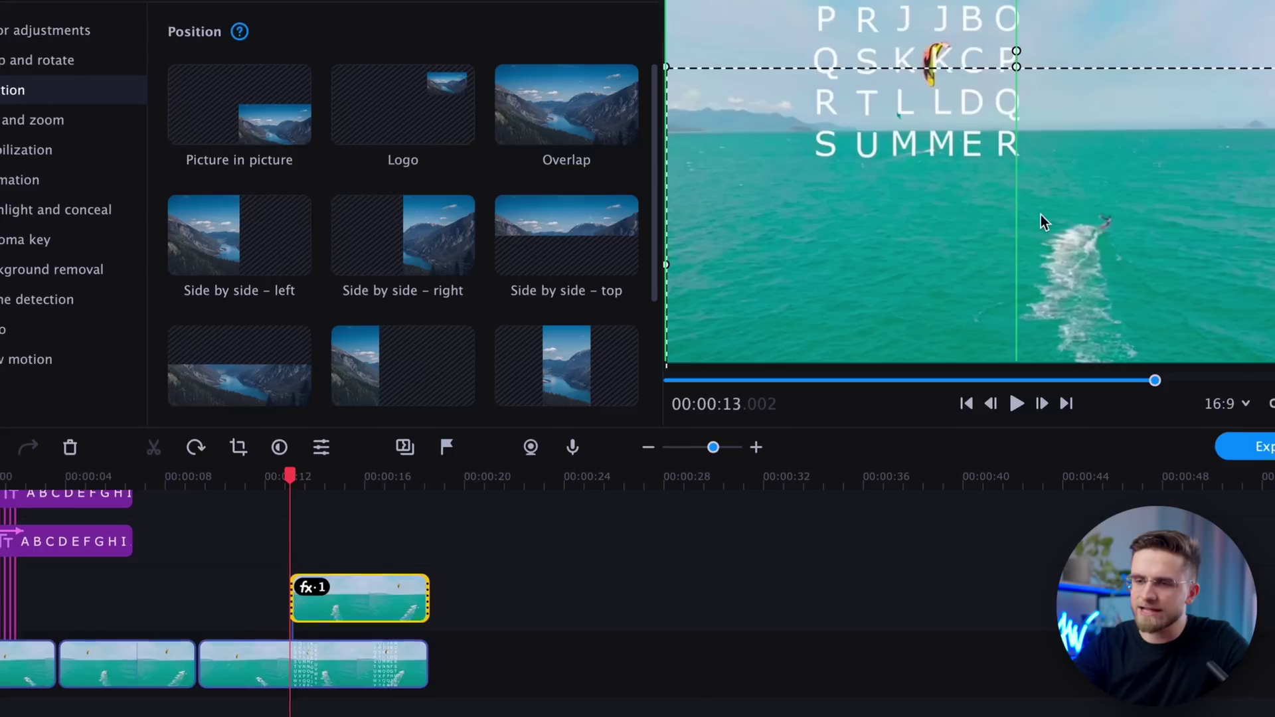
click(239, 104)
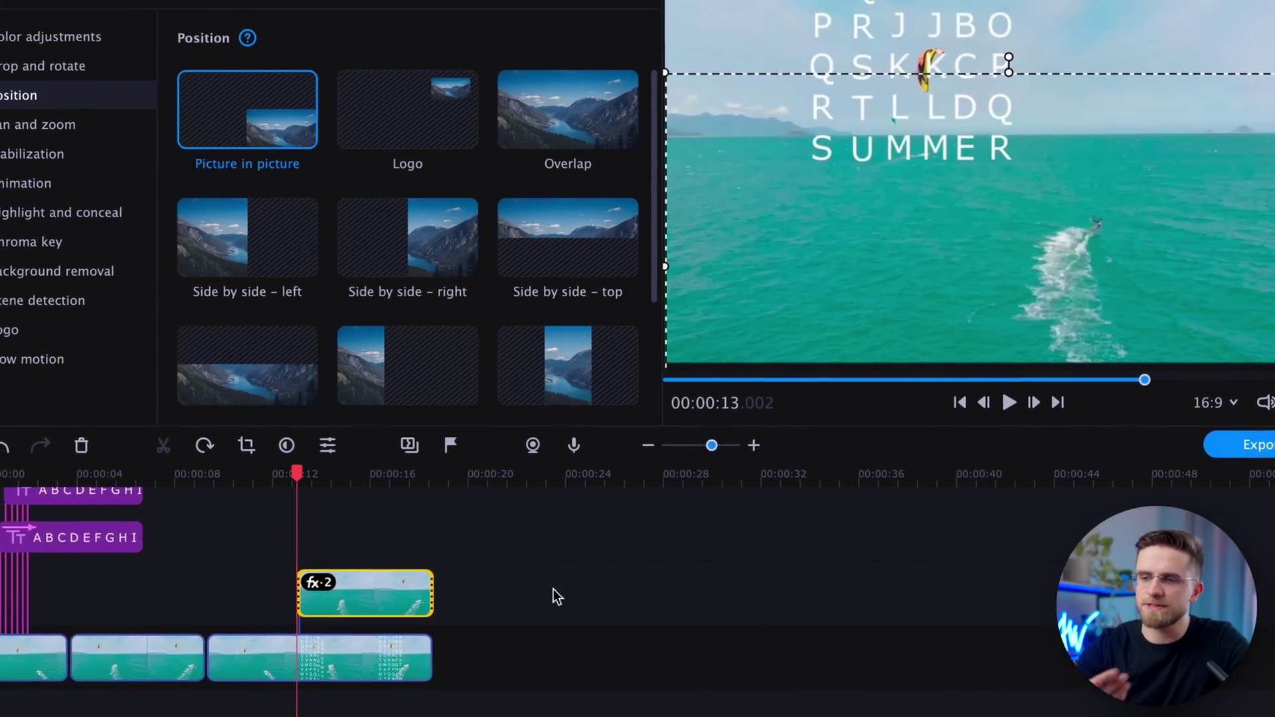
click(286, 475)
Play back the overlay section to check the cropped result.
drag(293, 472, 242, 470)
key(space)
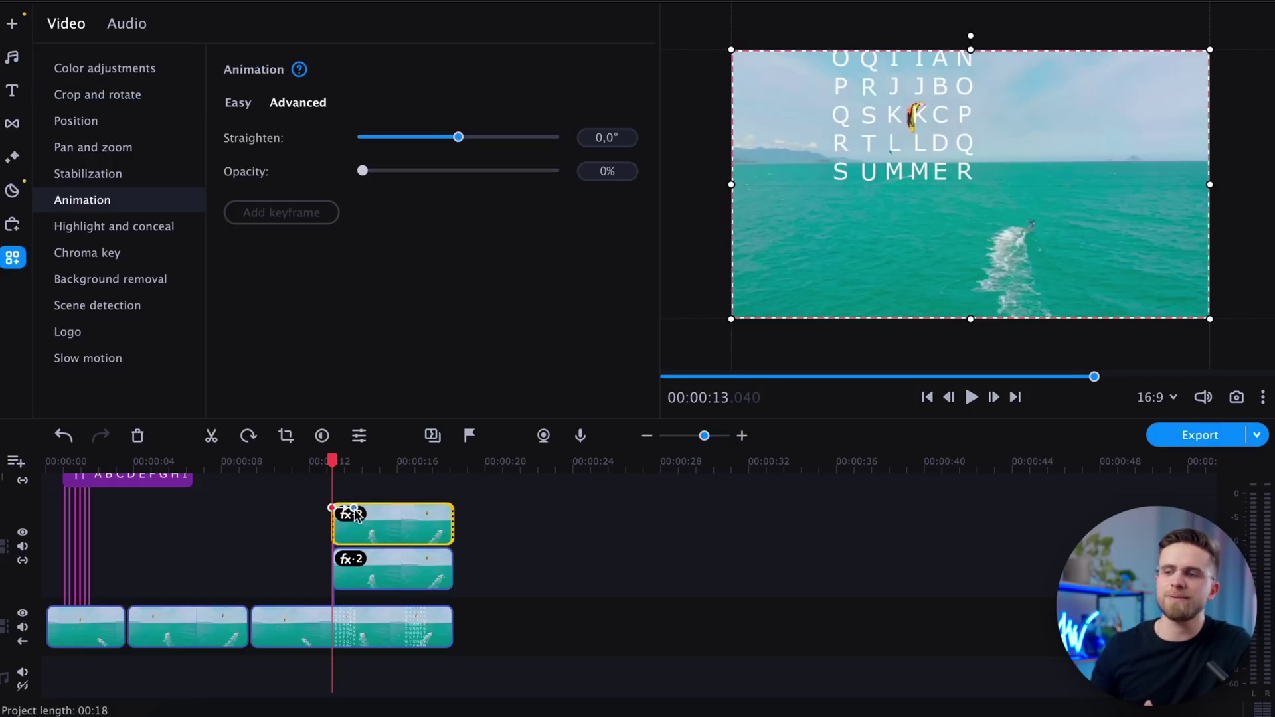
key(space)
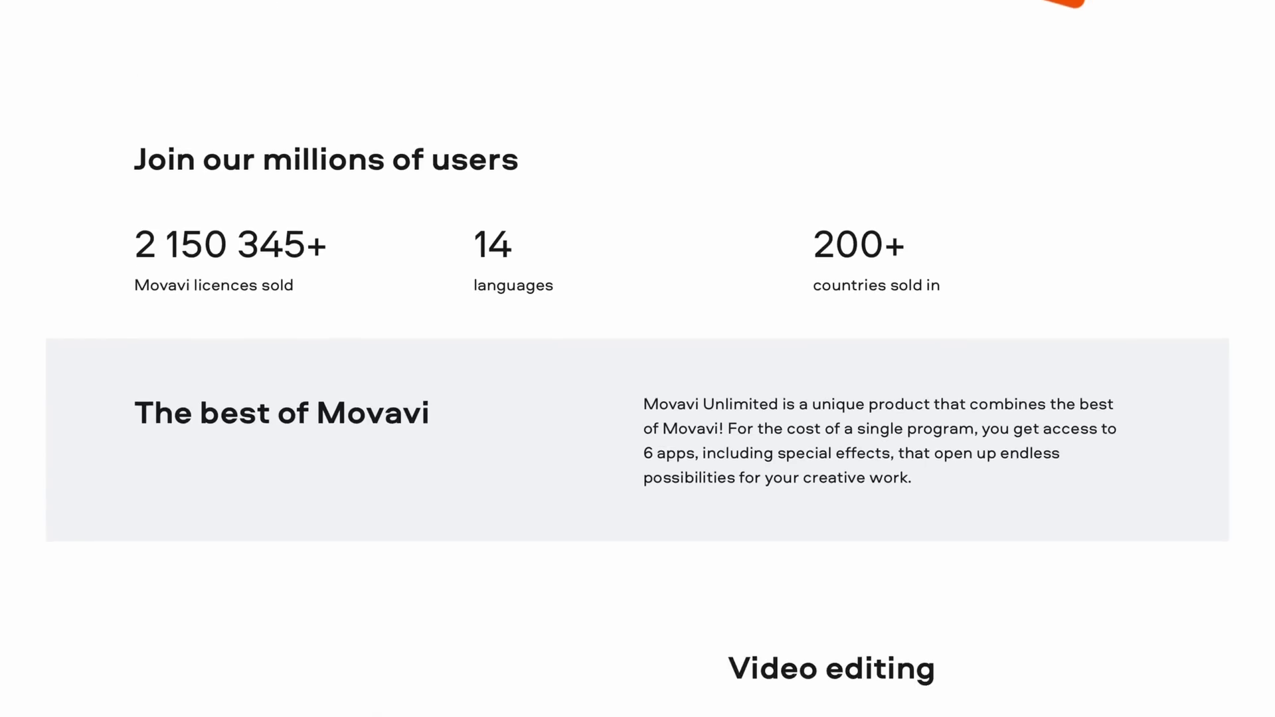
Scroll the Movavi Unlimited page down to the Screen recording and Photo editing sections.
scroll(637, 358, down, 8)
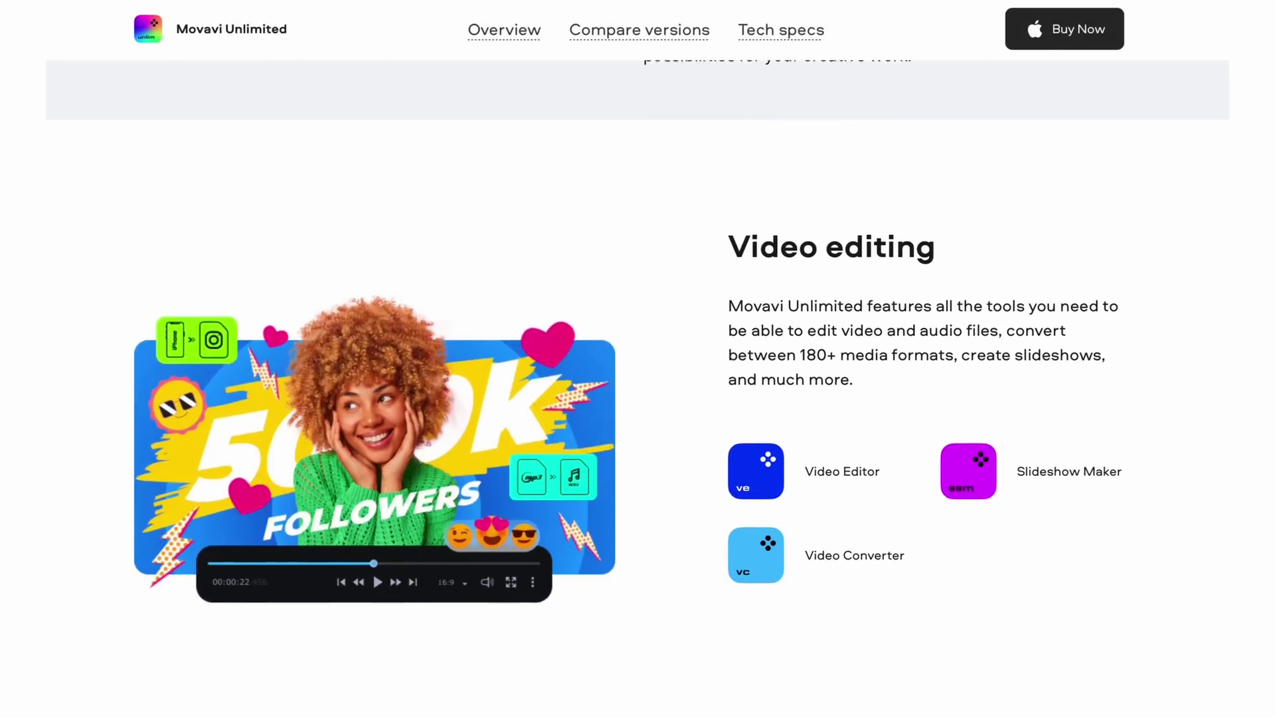
scroll(638, 359, down, 10)
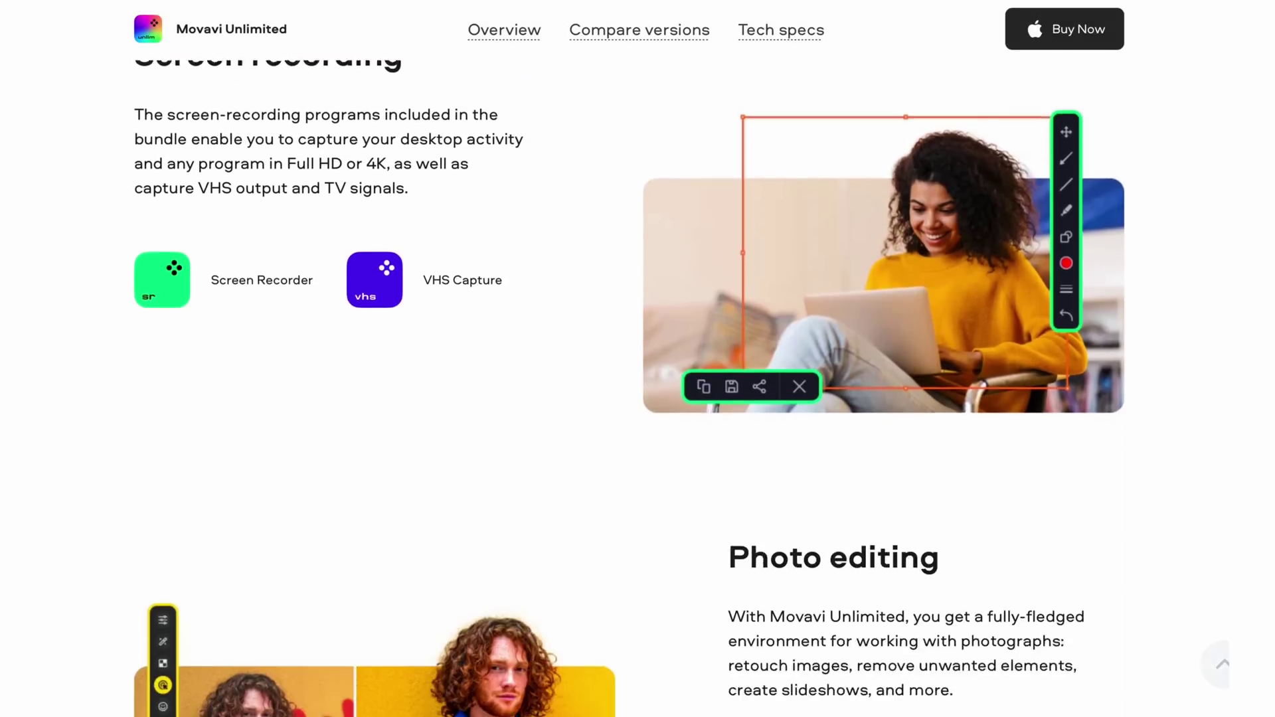
scroll(637, 358, down, 8)
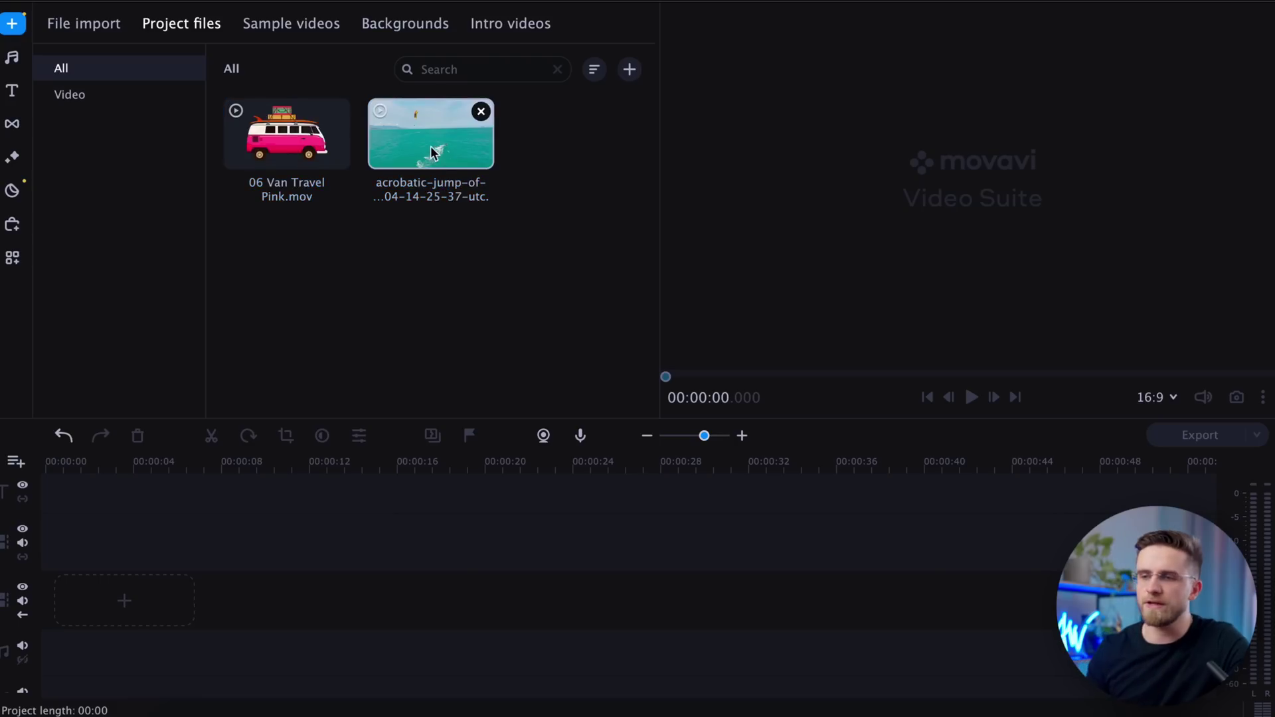
Add the kitesurf clip, move about six seconds in, and enable keyframe animation on the van.
drag(431, 152, 120, 594)
drag(44, 459, 156, 461)
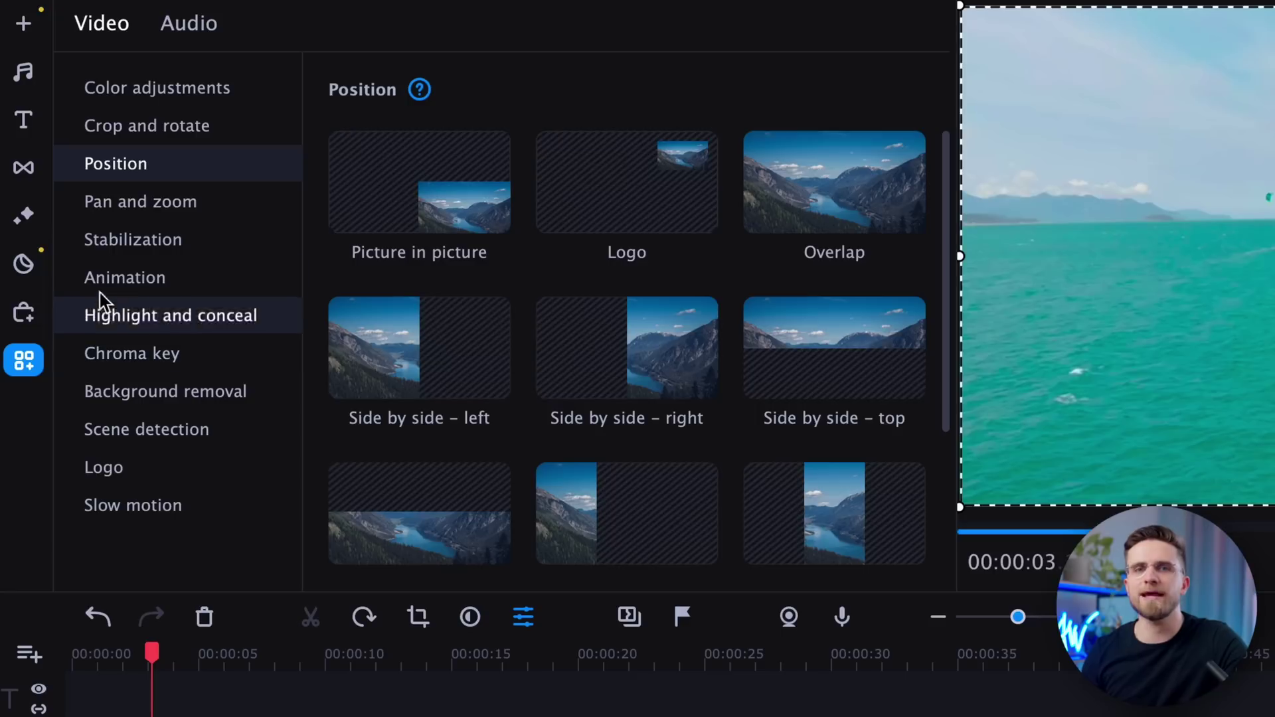
click(98, 286)
click(396, 324)
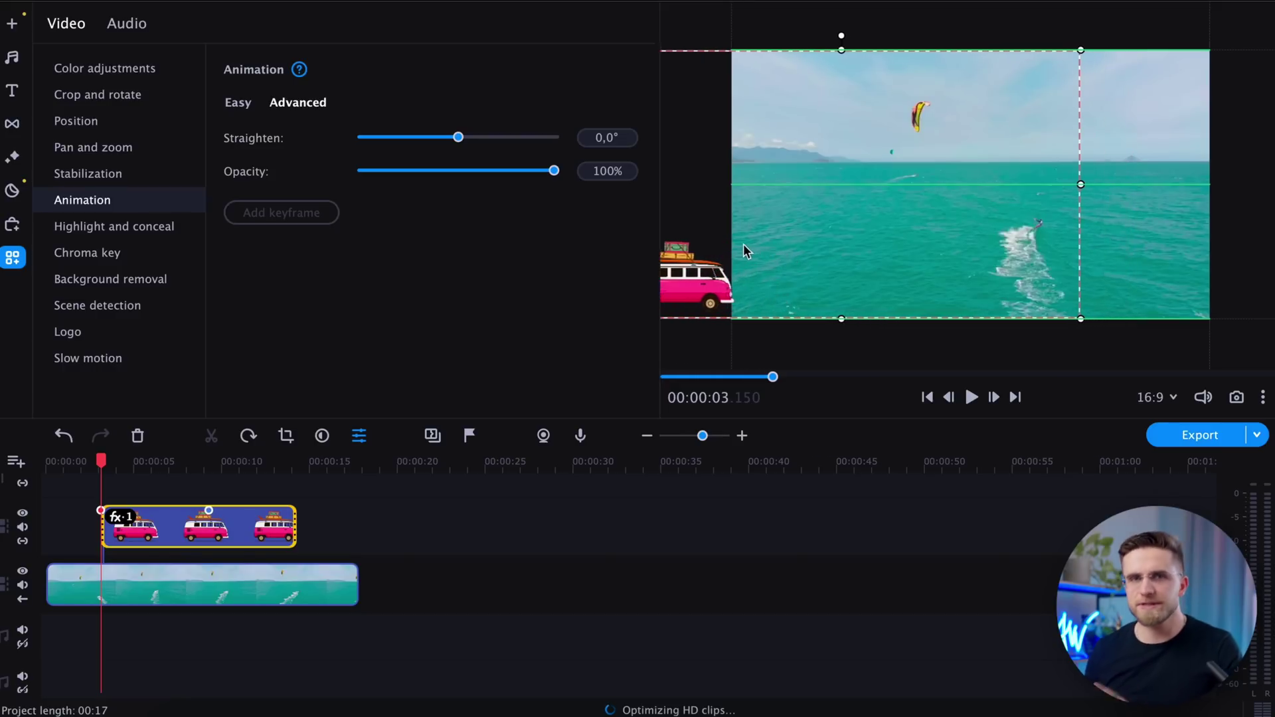
Keyframe the pink van from the lower left to centre-right, then play the drive from about 3 seconds.
drag(743, 245, 738, 244)
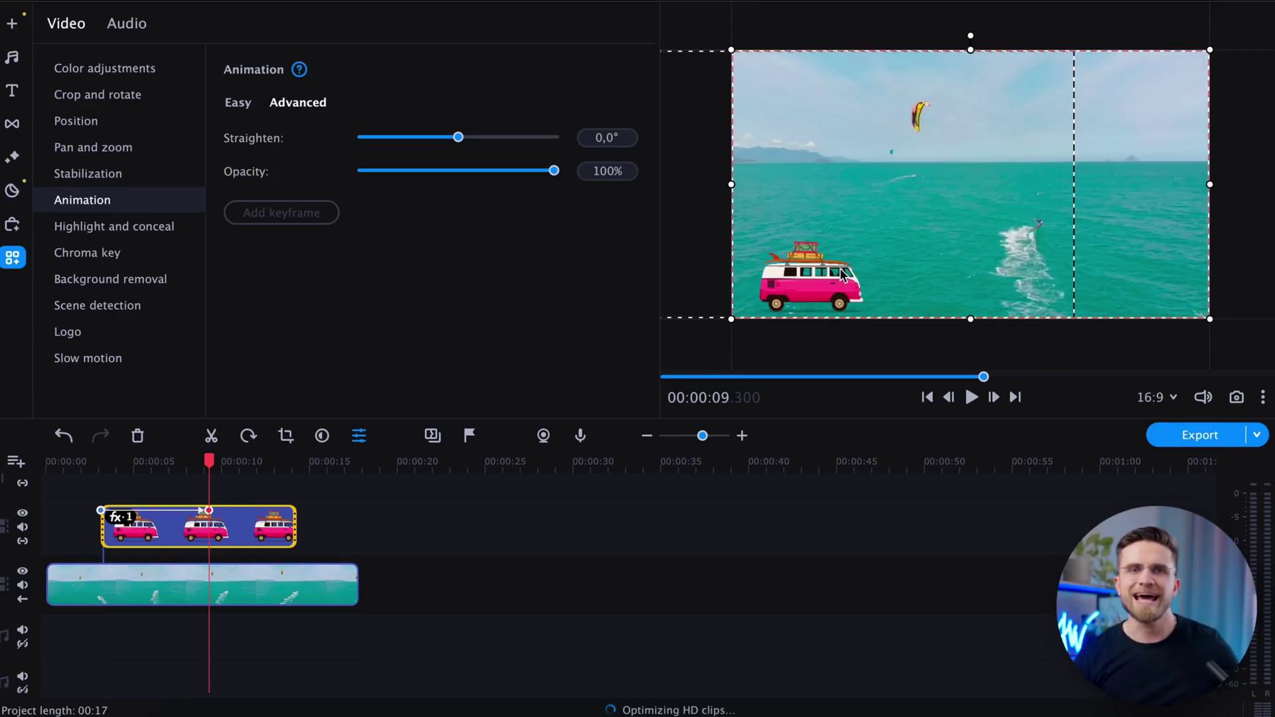
drag(922, 253, 1003, 252)
click(103, 463)
key(space)
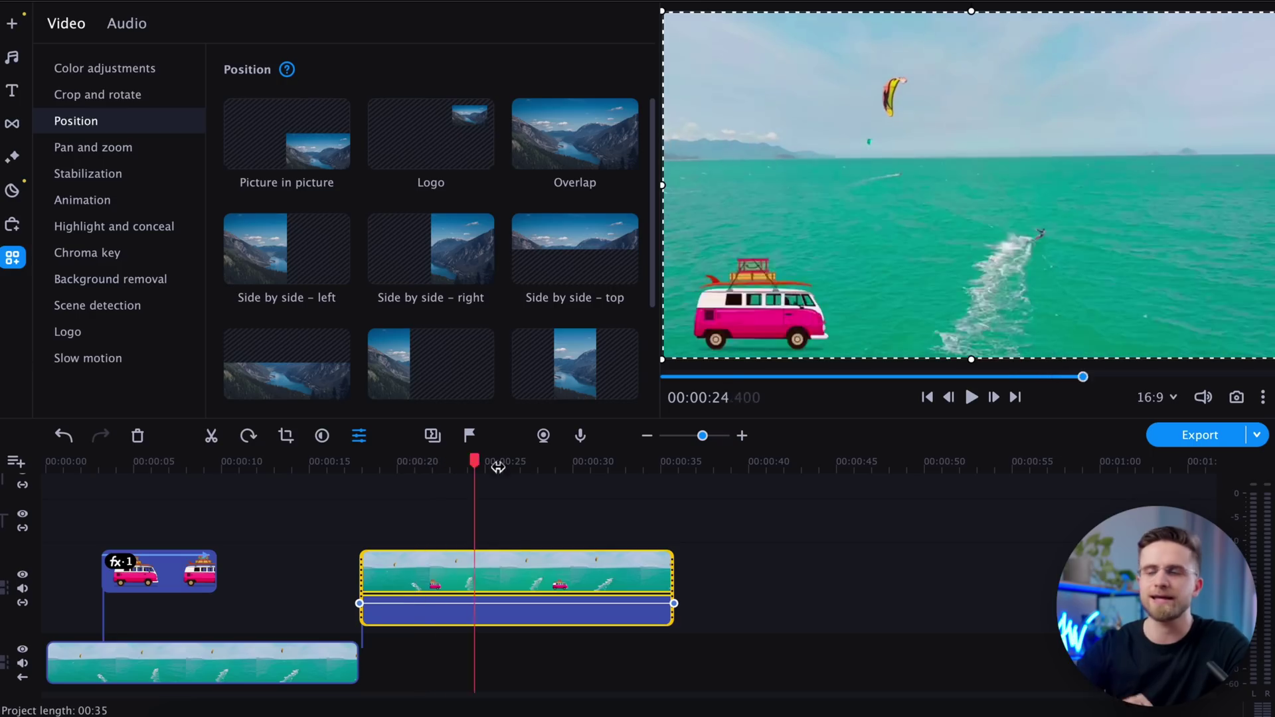
Scrub through the exported van clip placed on the timeline.
drag(467, 472, 437, 477)
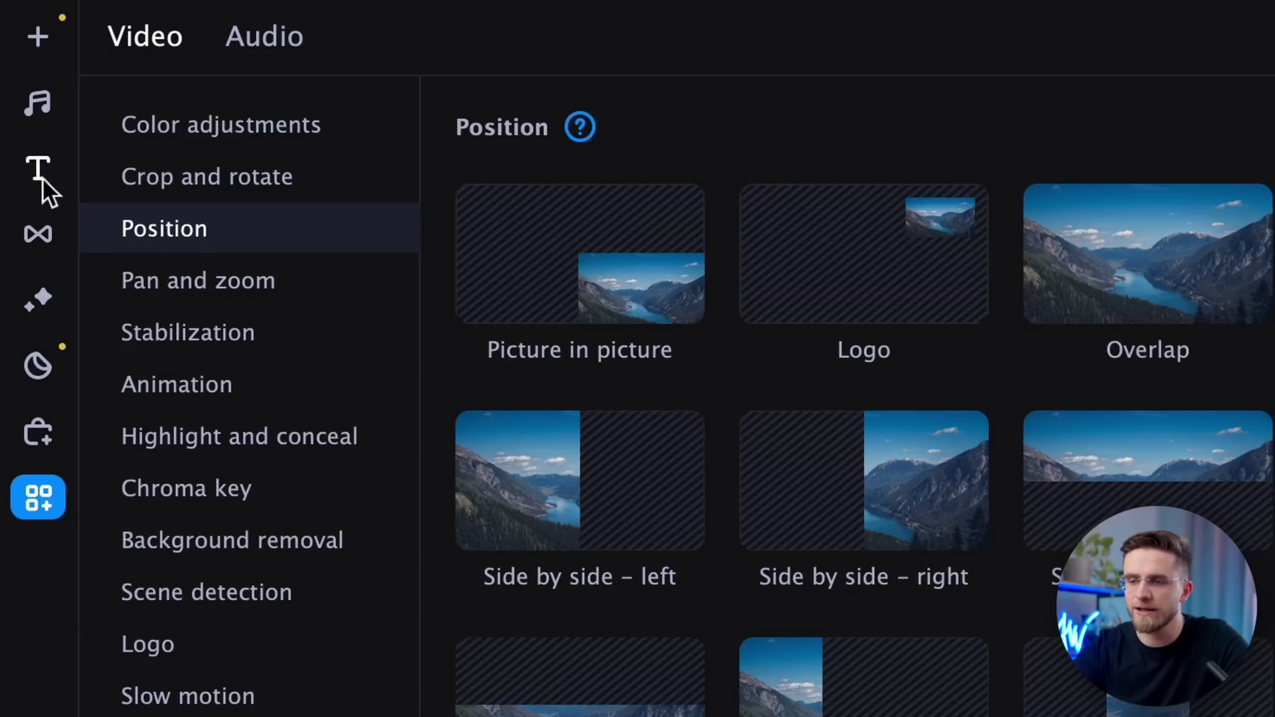
Add a title and try the Zapfino font before settling on Yuppy SC.
click(12, 90)
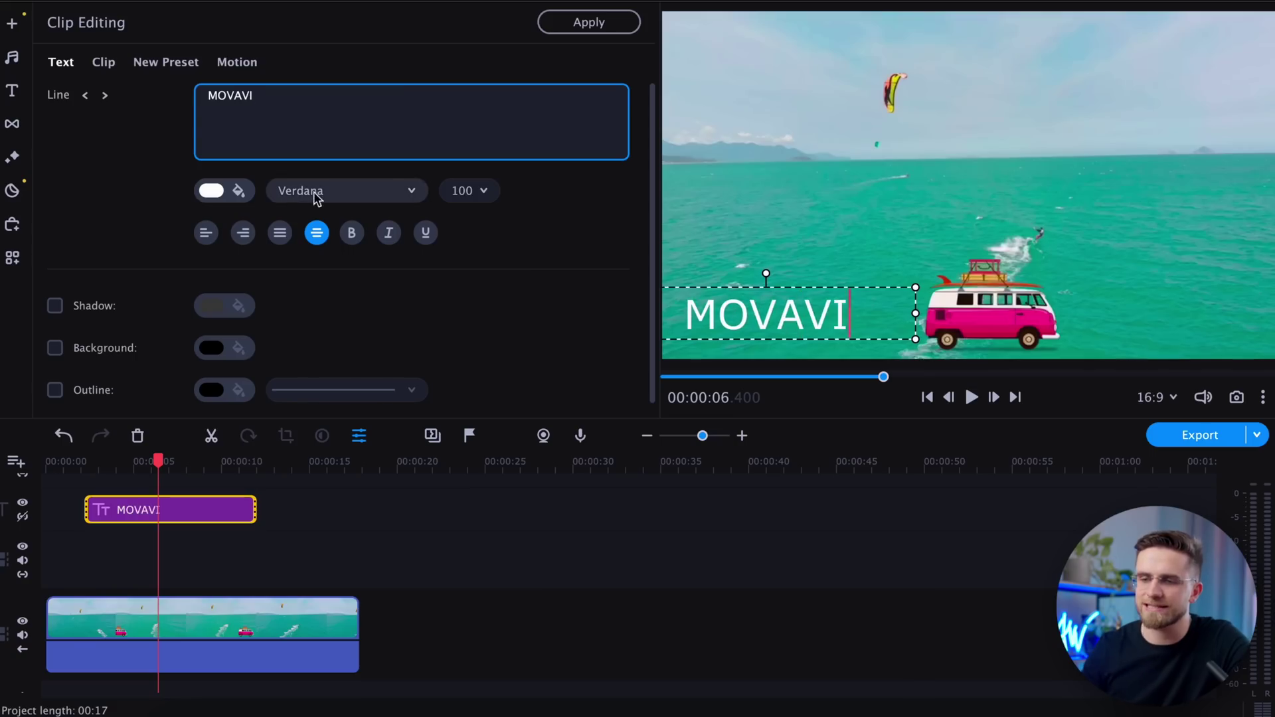
click(315, 193)
click(336, 373)
click(342, 196)
click(334, 311)
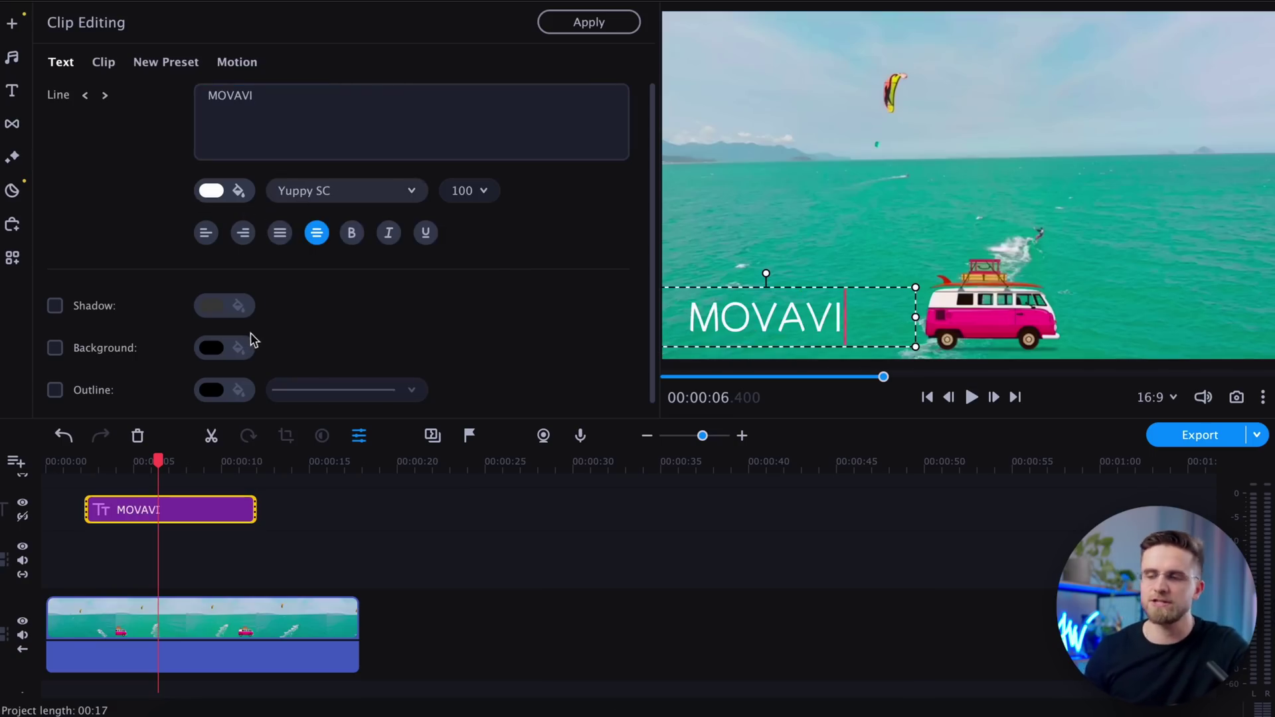
Give the title a black background and bring up its motion tracking settings.
click(99, 345)
click(219, 347)
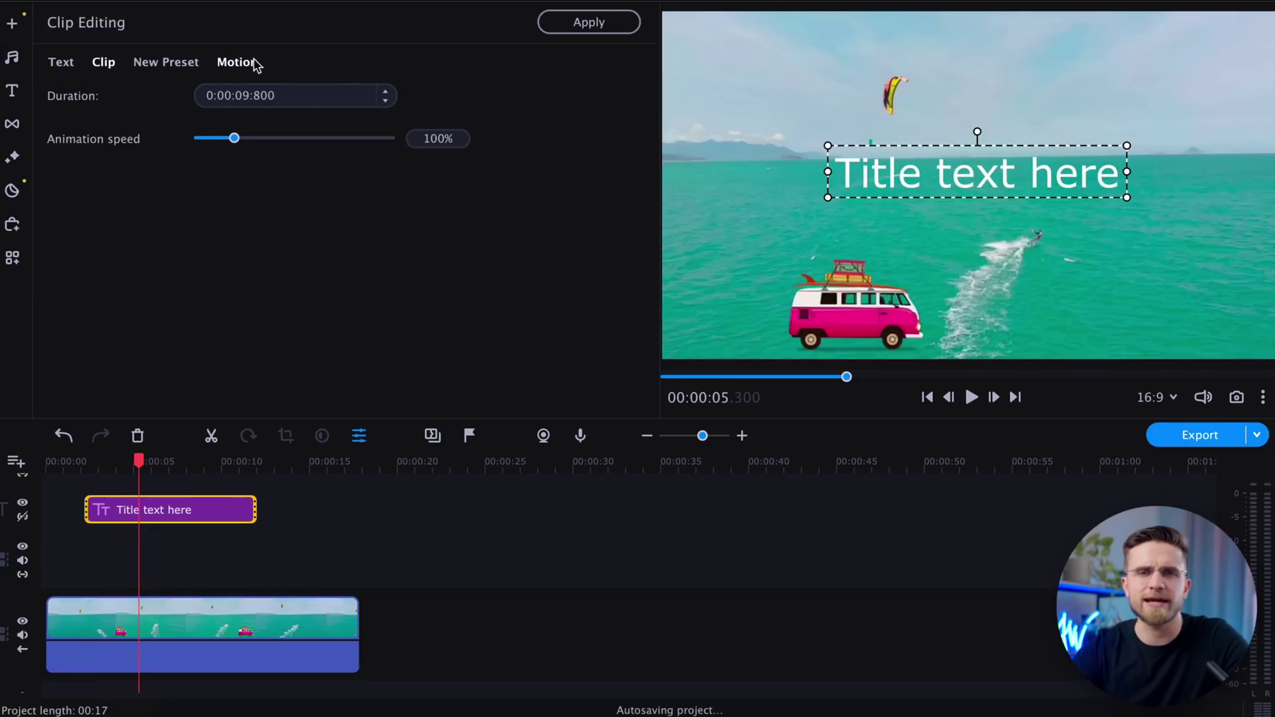
click(237, 62)
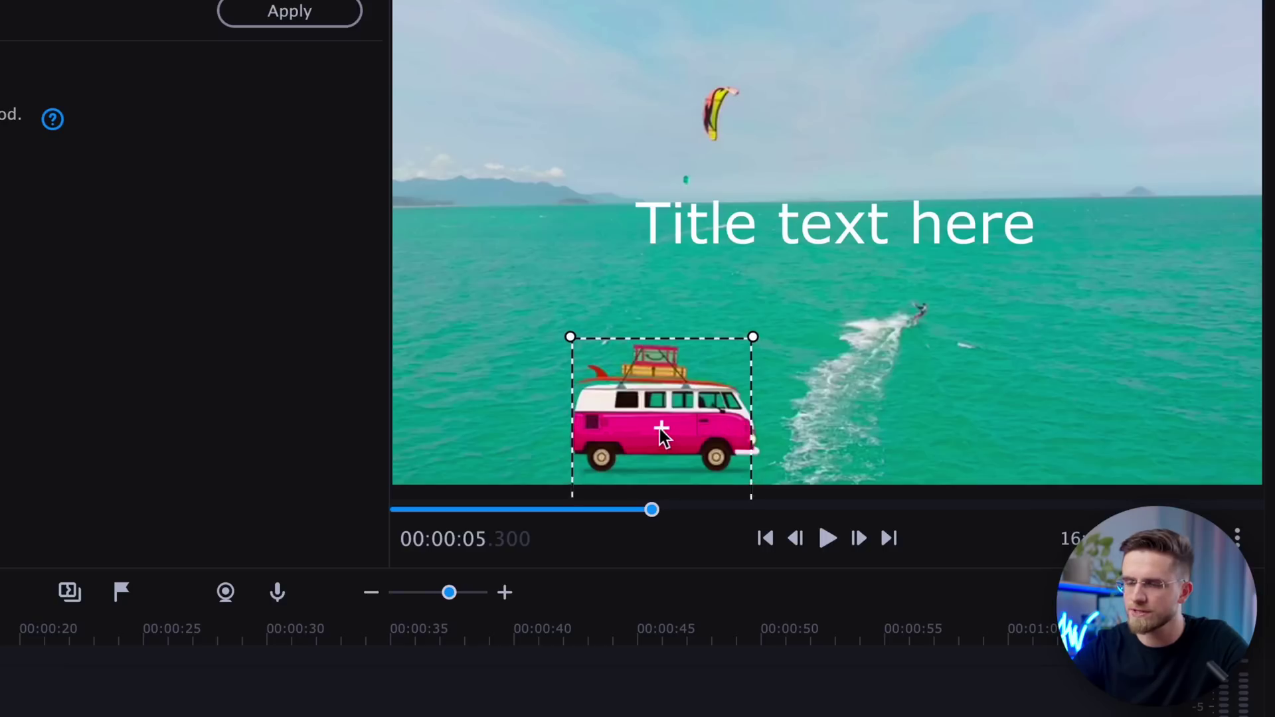
Fit the motion-tracking frame around the pink van.
drag(668, 415, 665, 416)
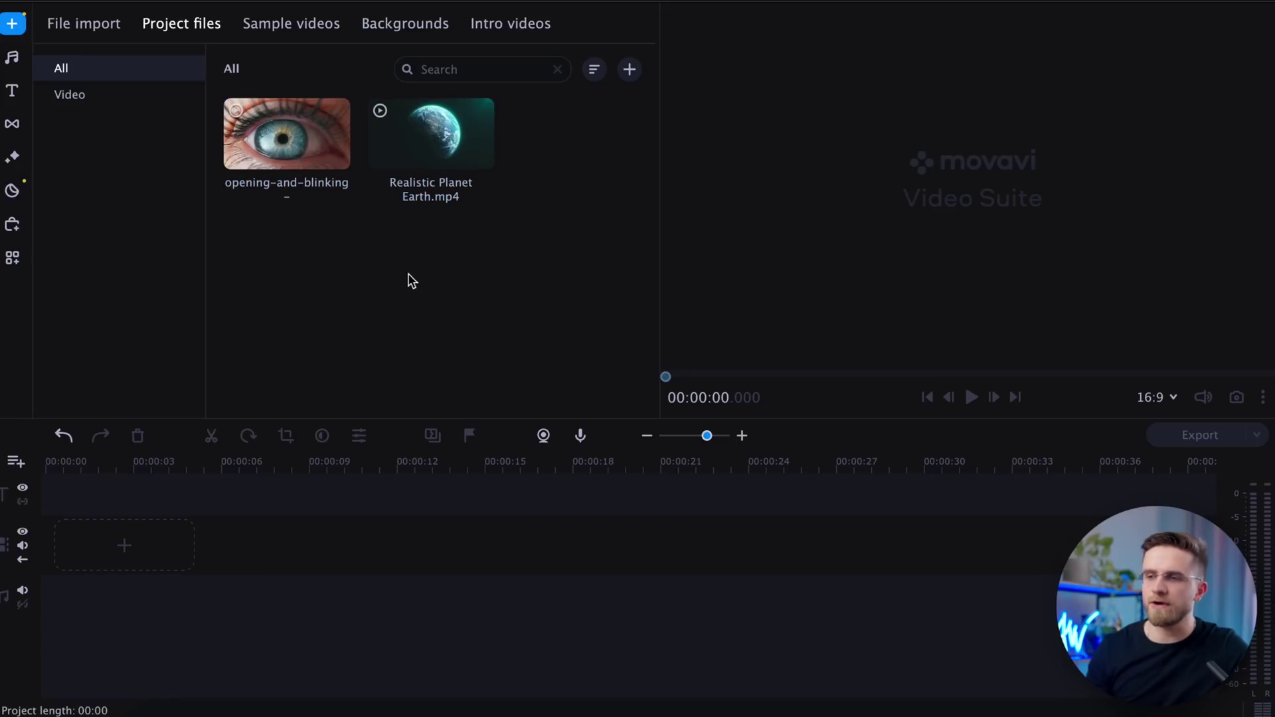
Add the eye close-up clip to the video track and jump to about 27 seconds.
drag(319, 150, 157, 531)
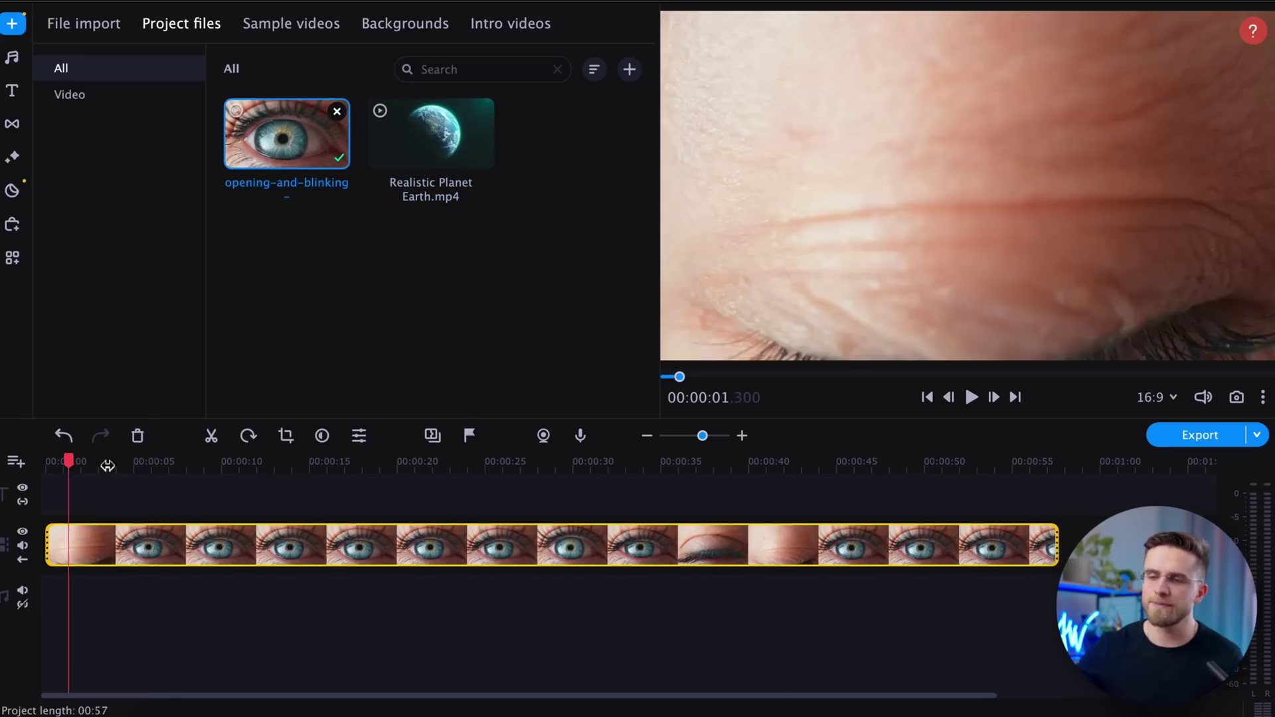
click(530, 465)
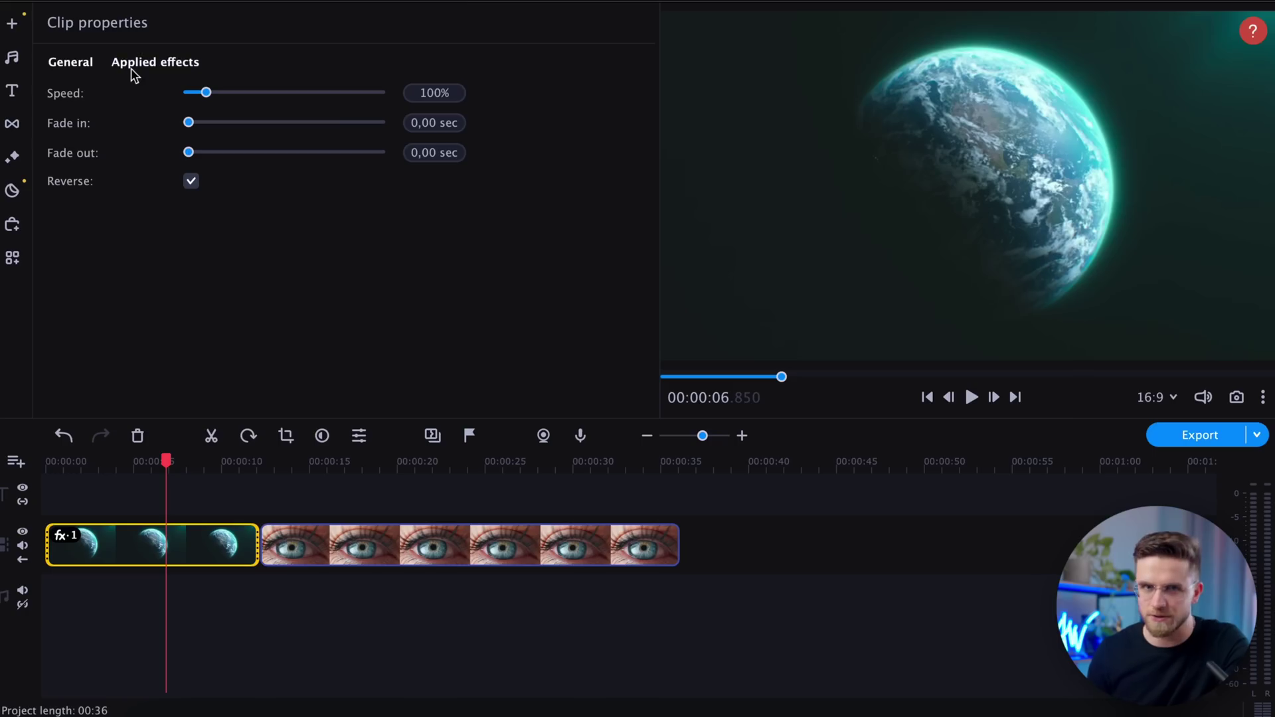
Drag the Auto Contrast colour preset onto the Earth clip and review its applied effects.
click(13, 259)
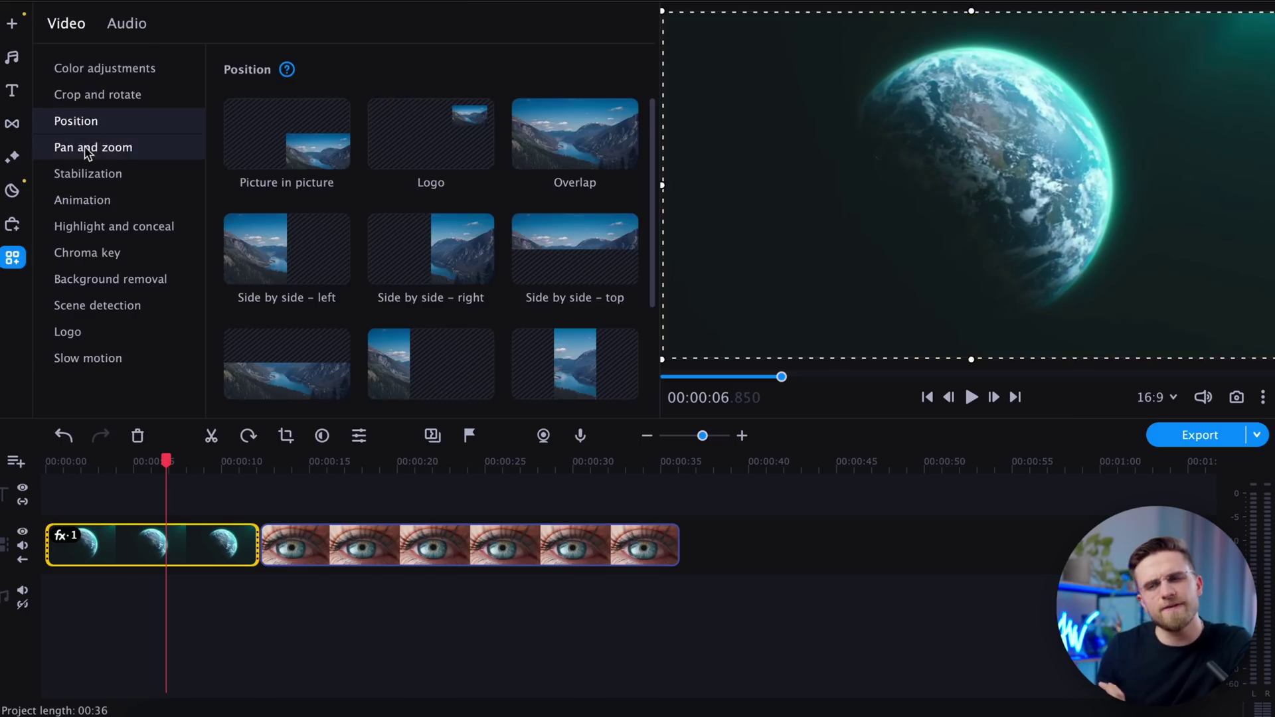
click(99, 69)
click(317, 164)
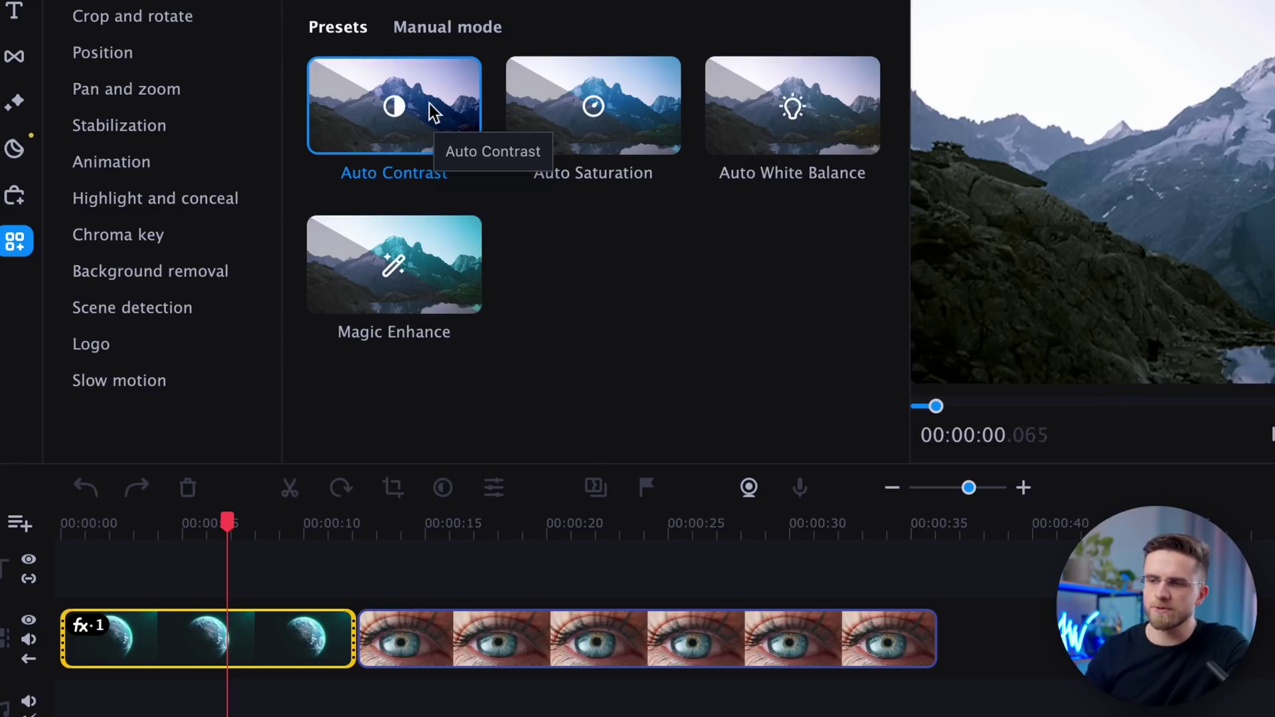
drag(432, 113, 157, 639)
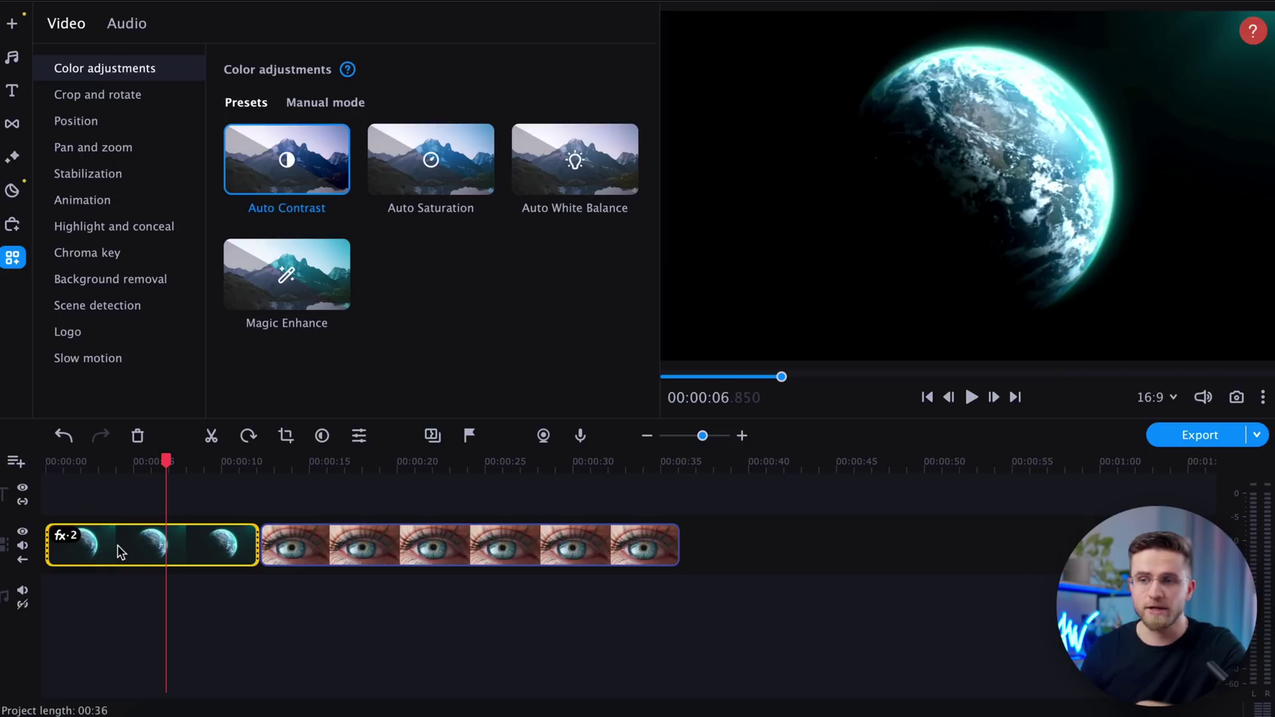
click(73, 536)
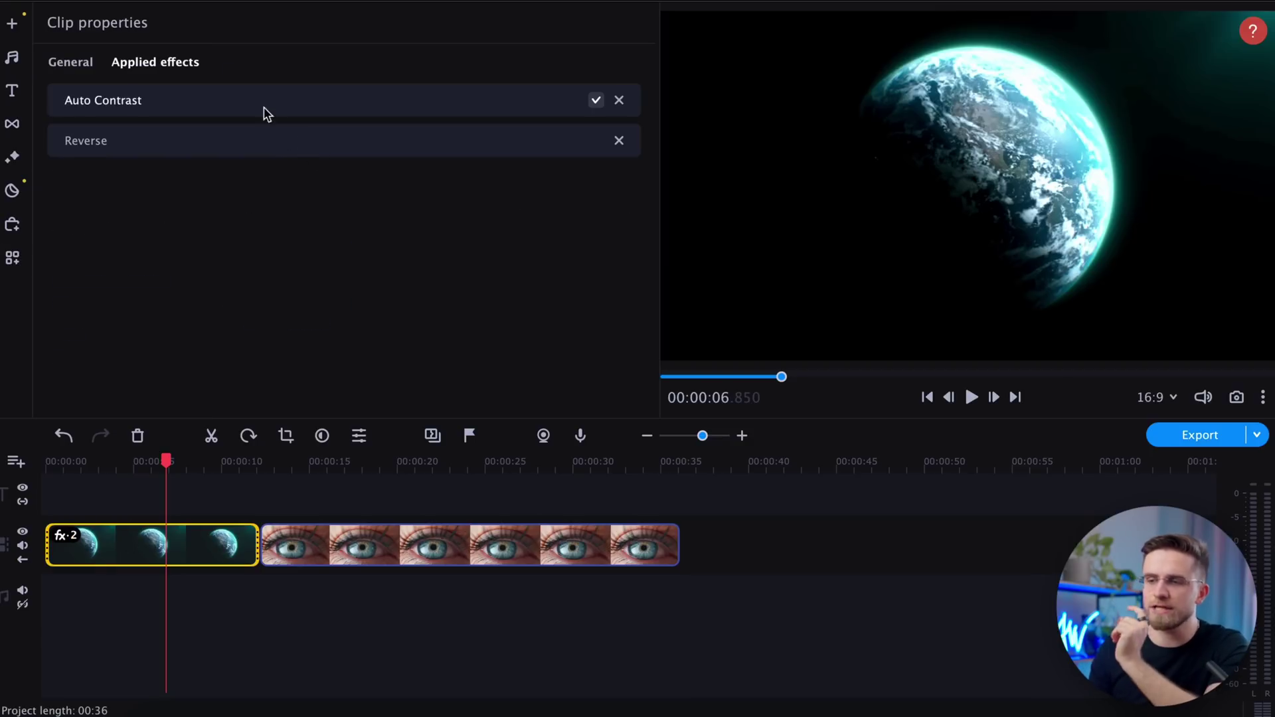
click(142, 101)
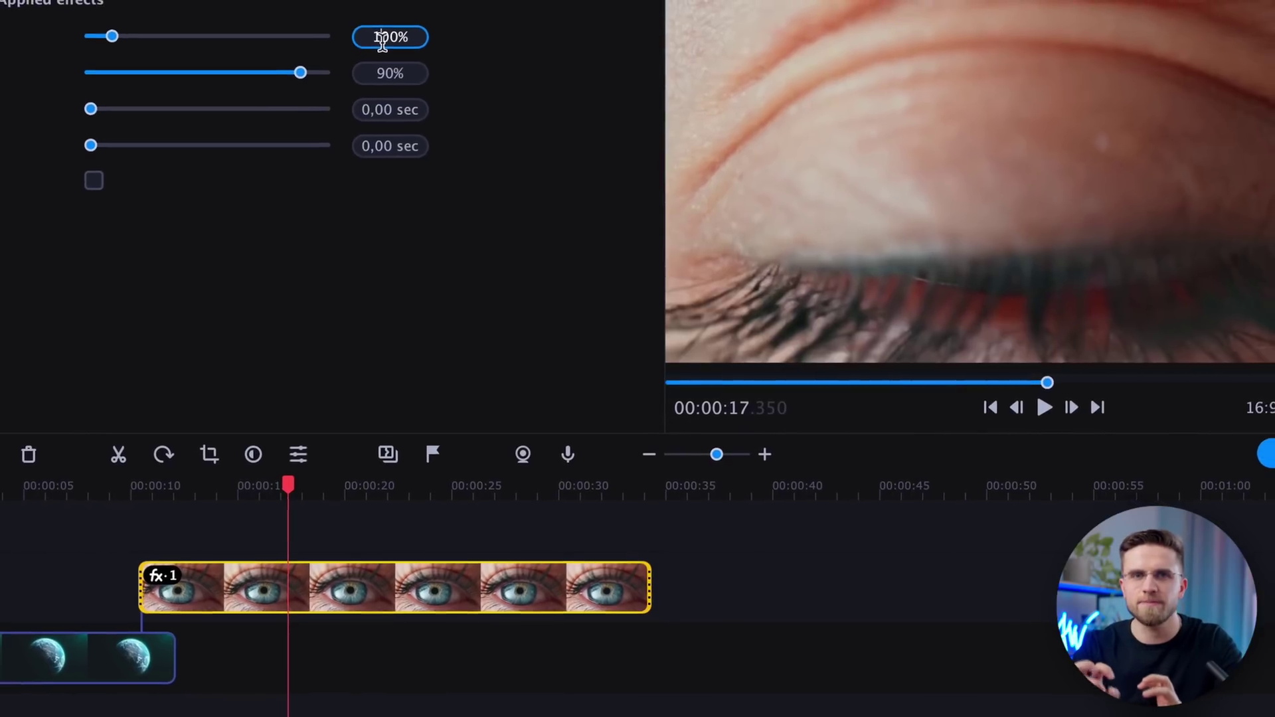
Set the eye clip's speed to 150% and drag its opacity down so the Earth shows through.
text(150)
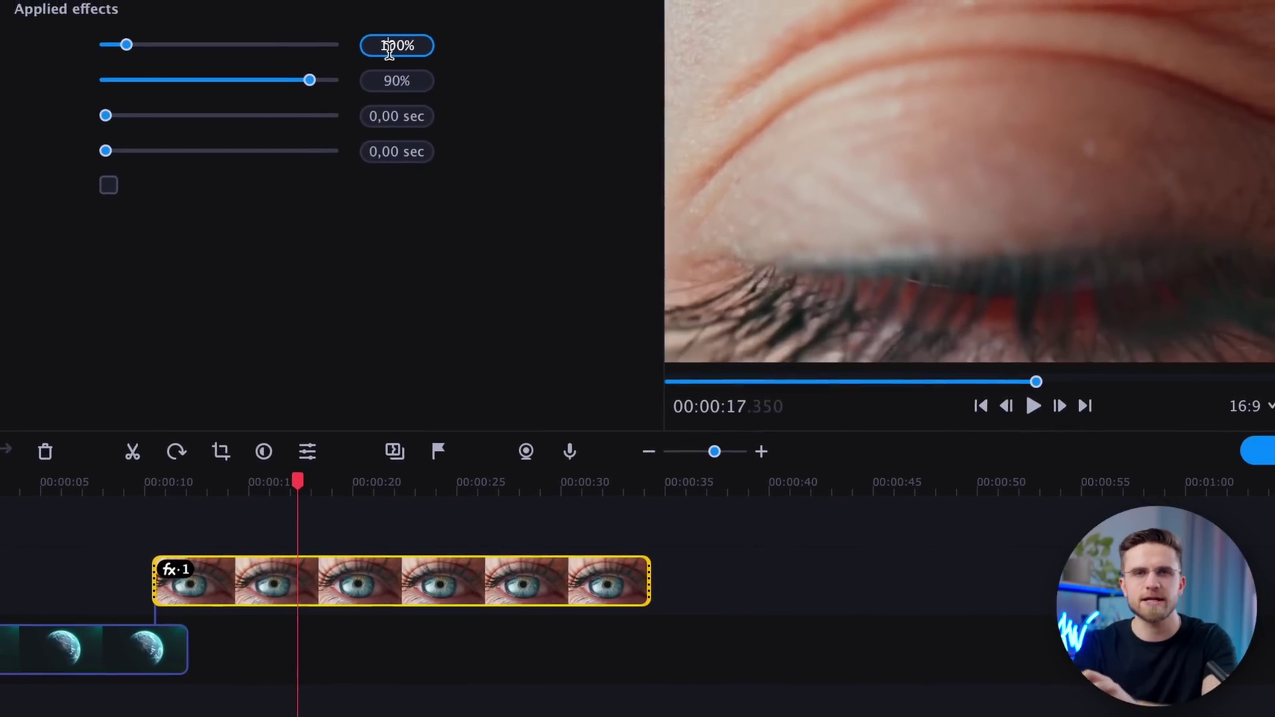
key(Return)
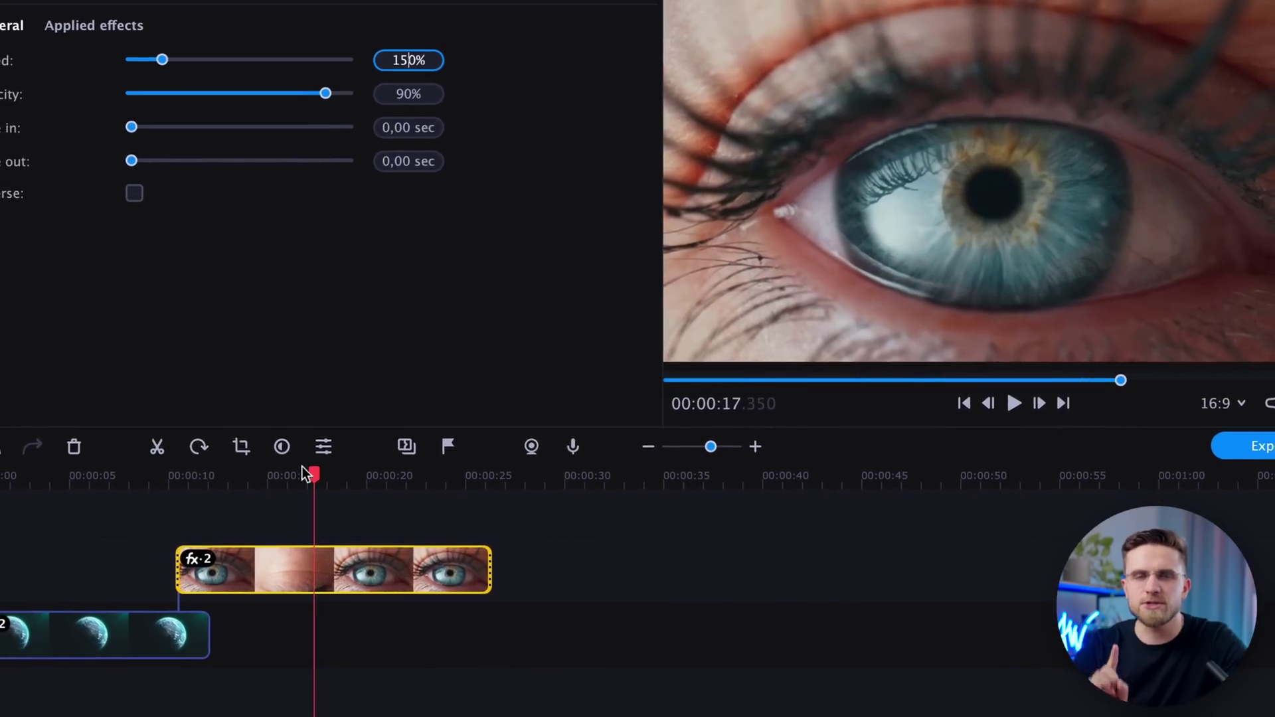
mouse_move(269, 105)
mouse_down()
mouse_move(223, 98)
mouse_move(249, 113)
mouse_up()
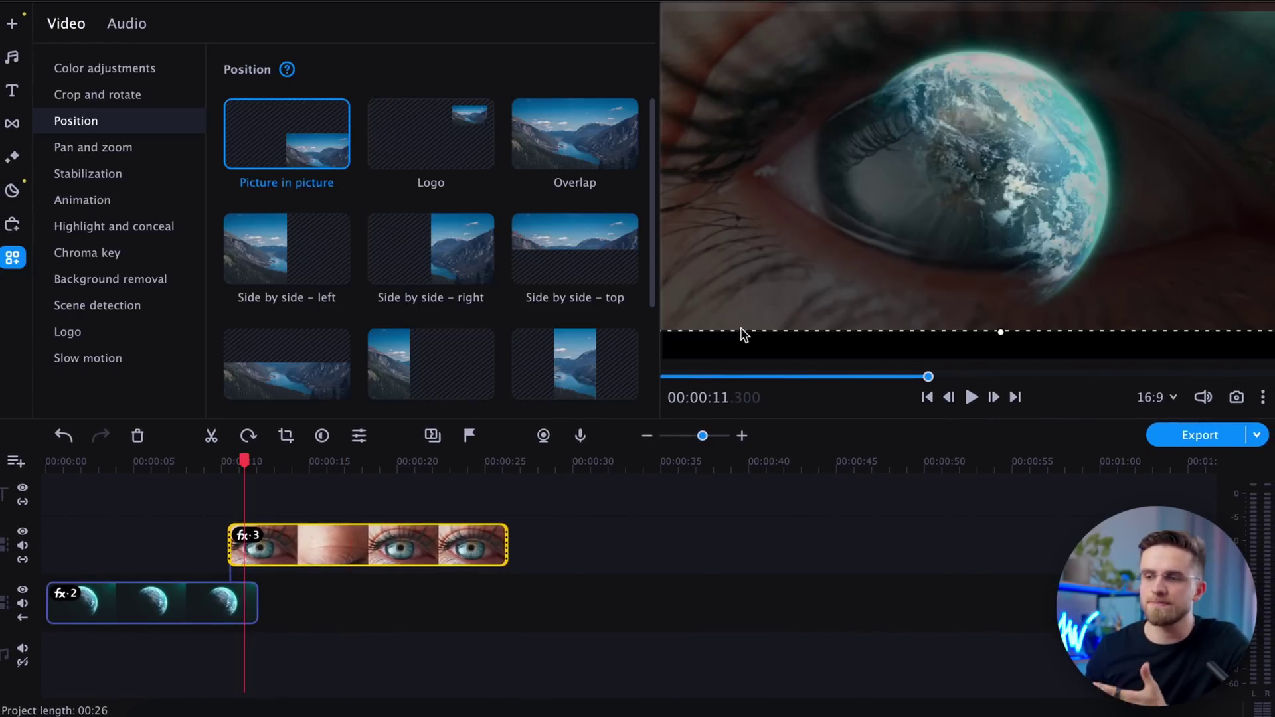
Move the eye clip before Earth on the main track, add Fast zoom in between, and preview.
drag(244, 463, 271, 468)
drag(334, 558, 365, 618)
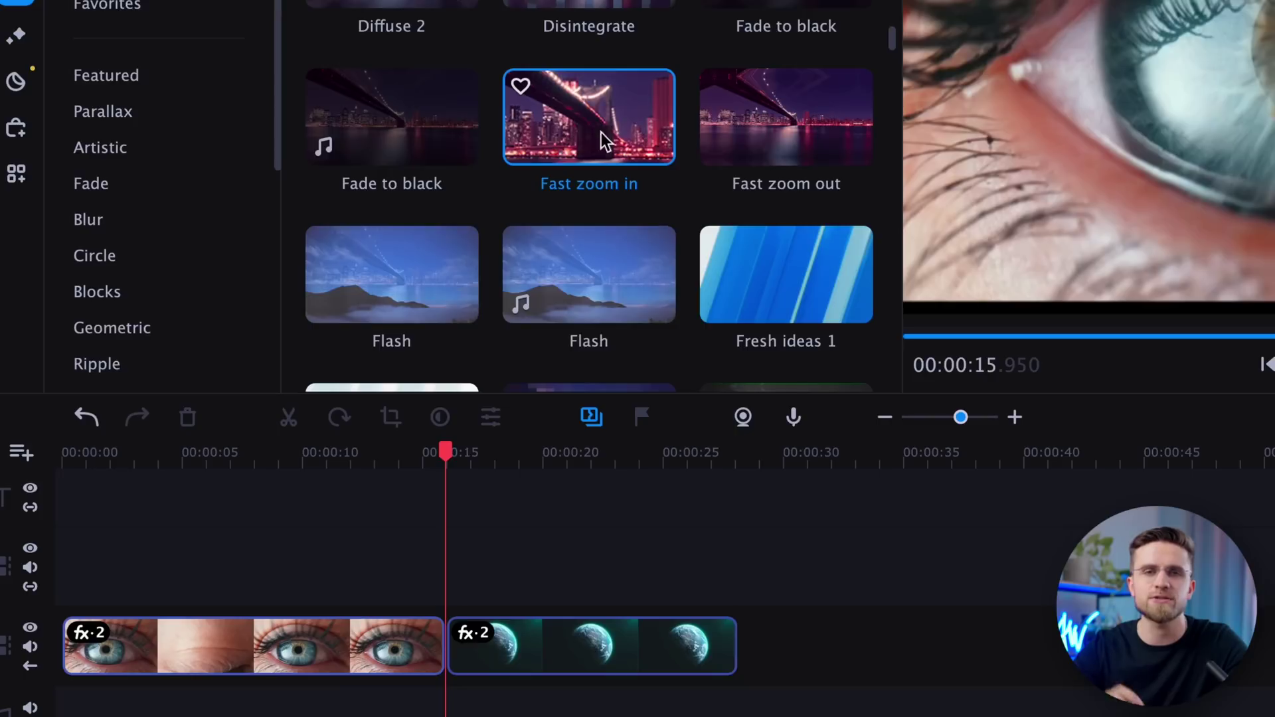
drag(604, 141, 410, 705)
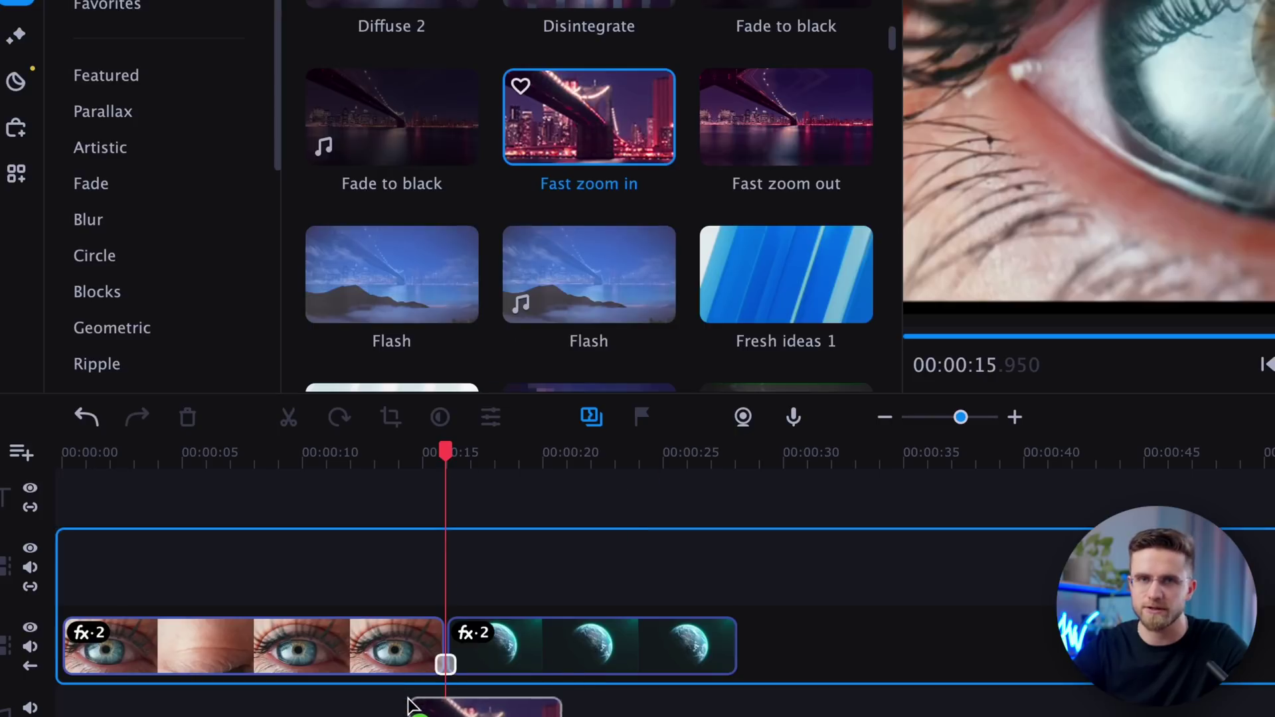
drag(448, 667, 446, 666)
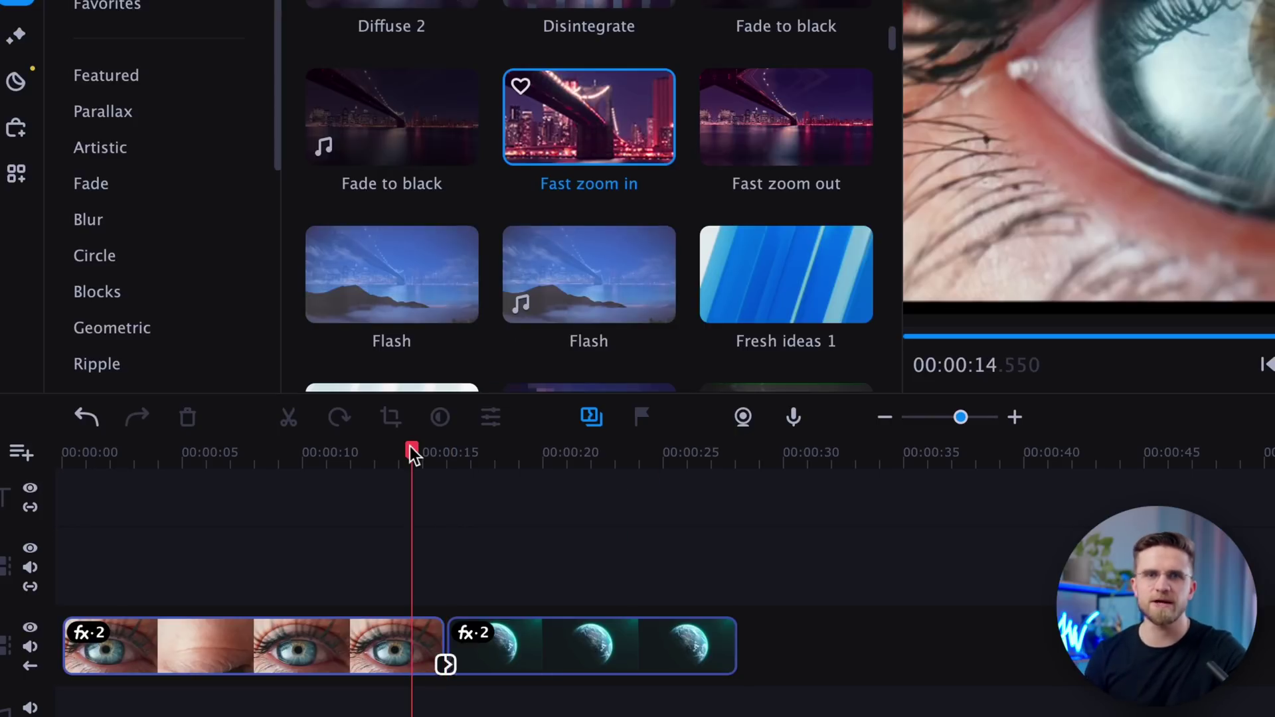
key(space)
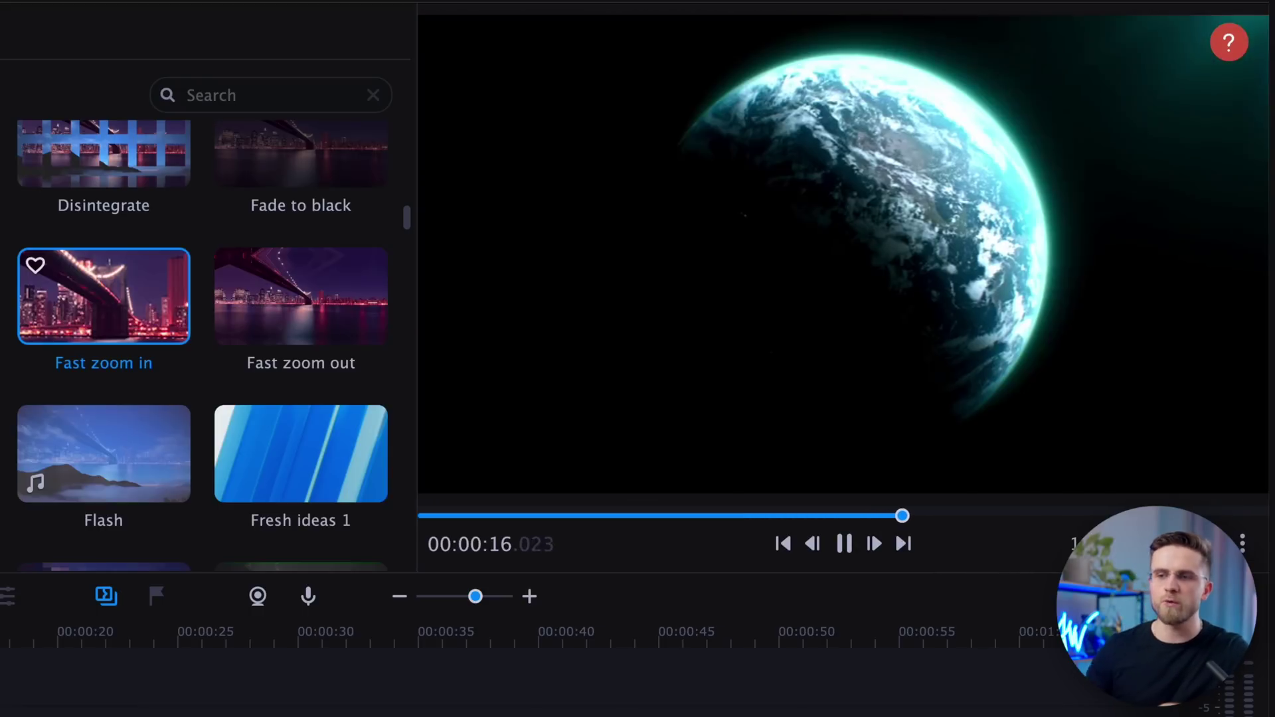
key(space)
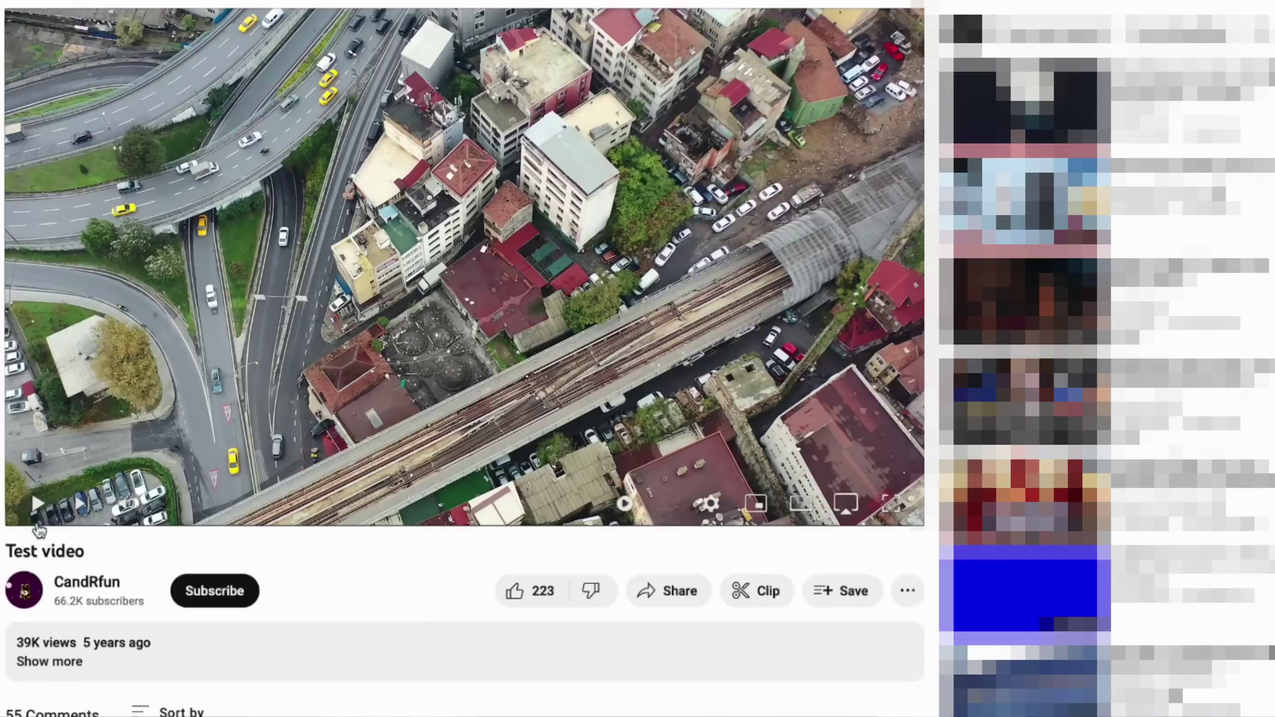
Play the Test video and switch the player to full screen.
click(36, 508)
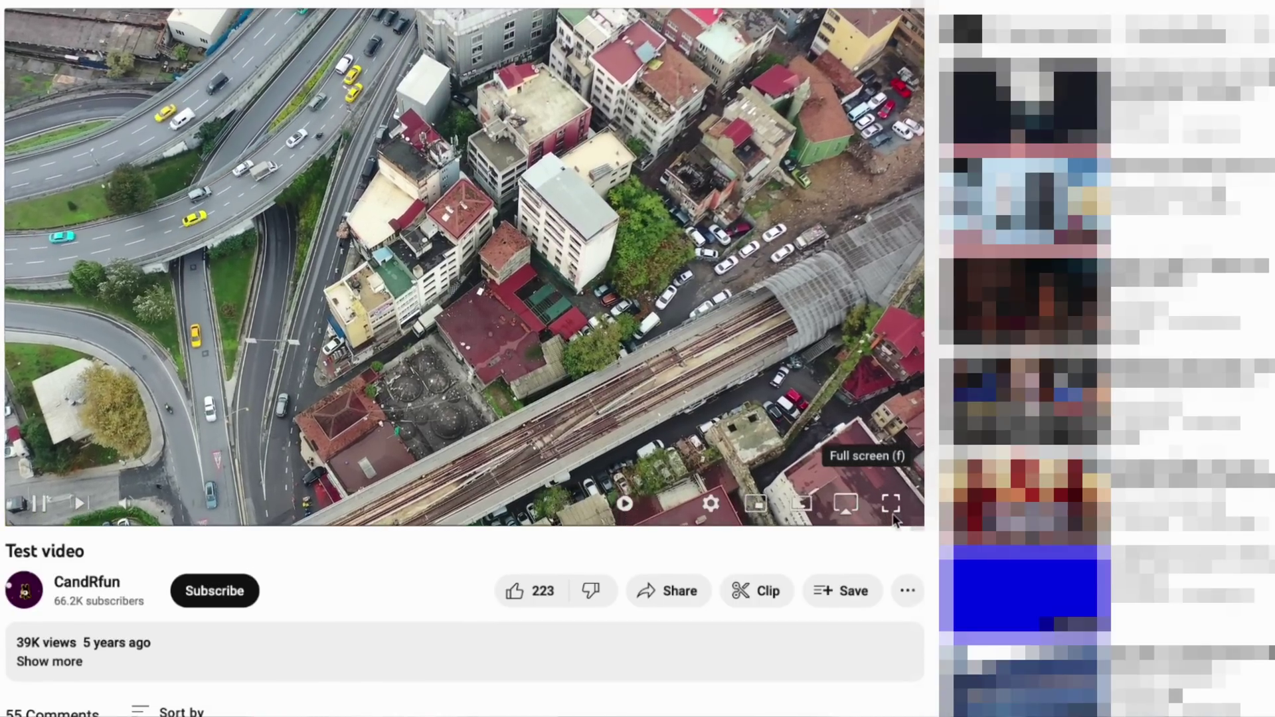
click(893, 518)
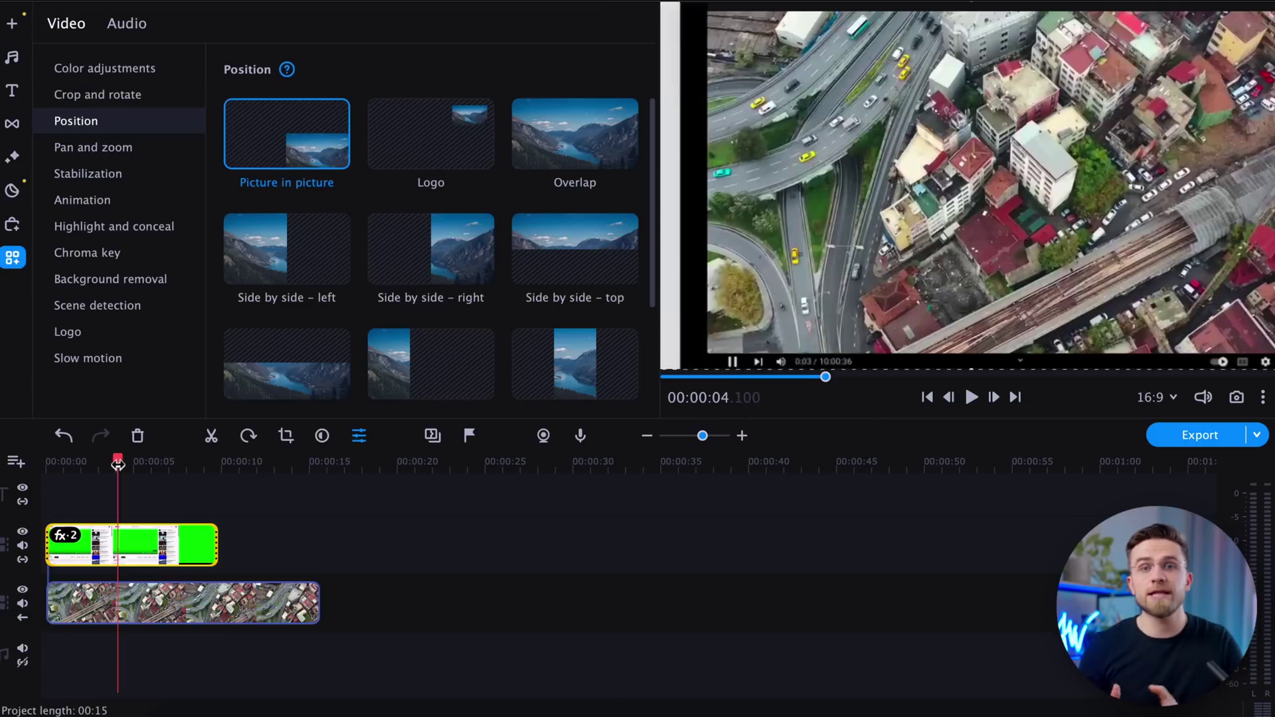
Key out the recording's green with Chroma key, then shift the overlay down-right and enlarge it toward the top-left.
drag(118, 463, 111, 463)
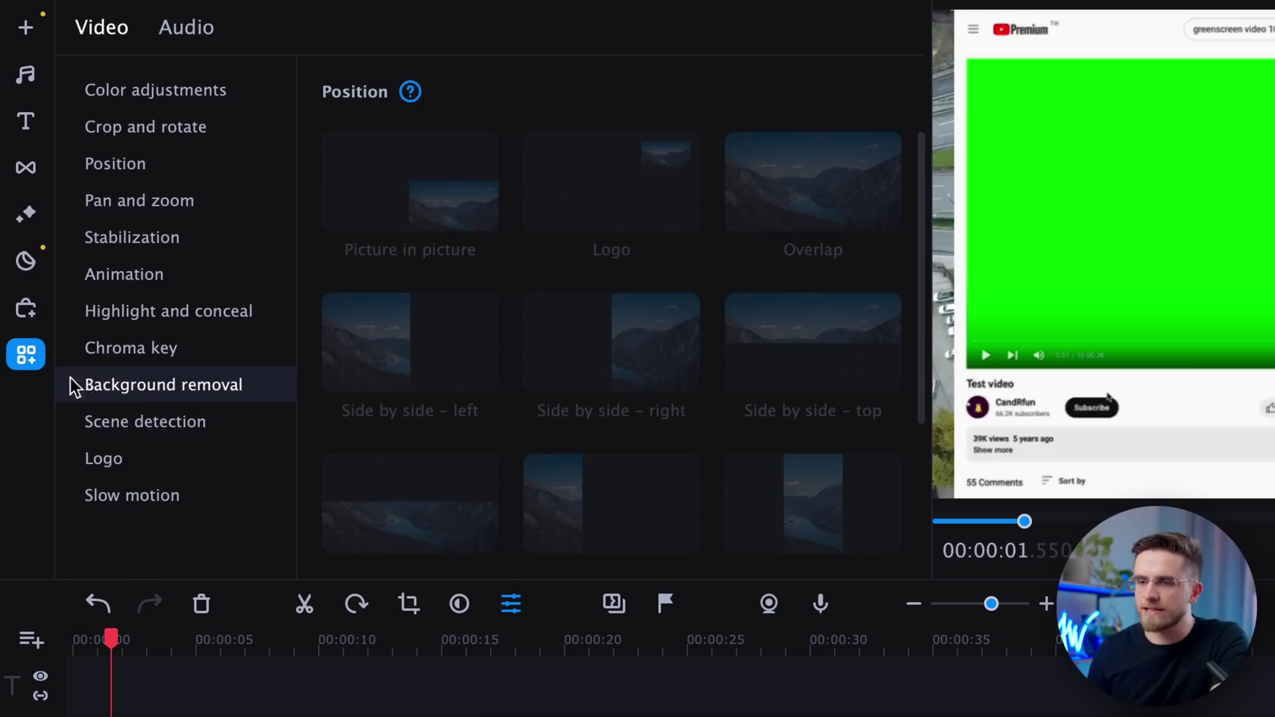
click(128, 347)
click(1162, 220)
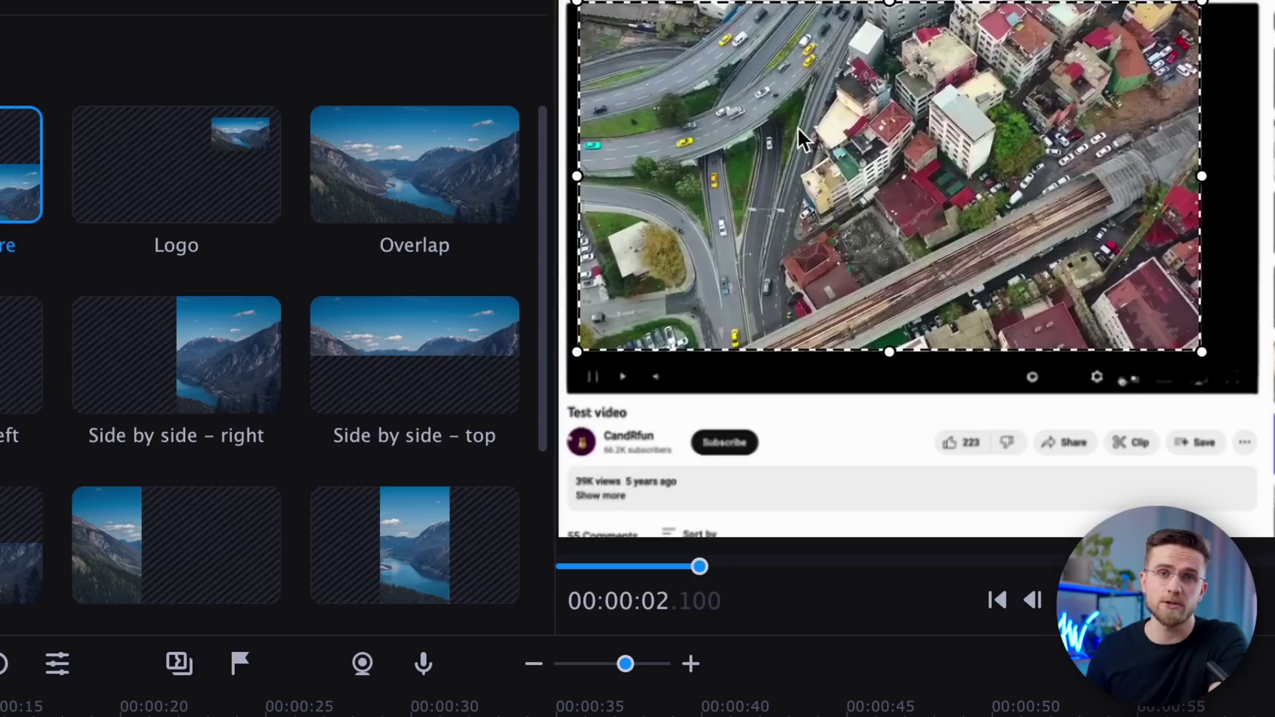
drag(799, 128, 847, 170)
drag(554, 75, 478, 34)
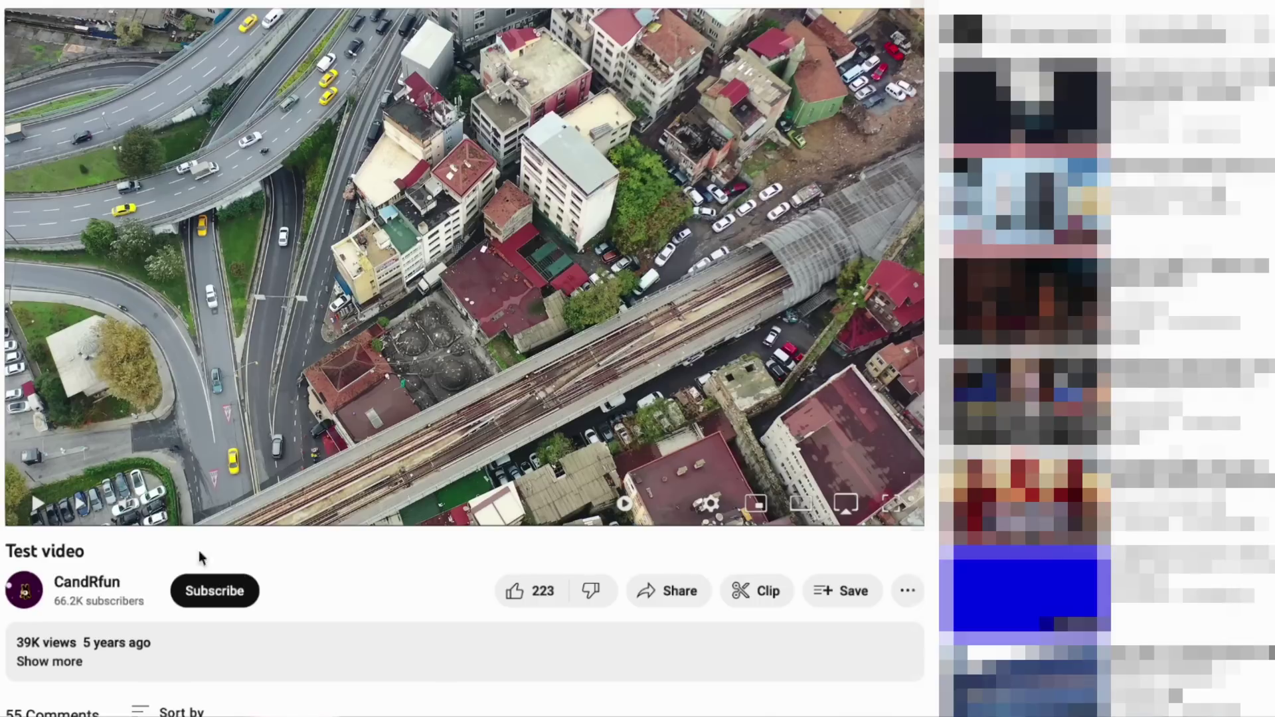
Play the Test video on YouTube and switch it to full screen.
click(36, 508)
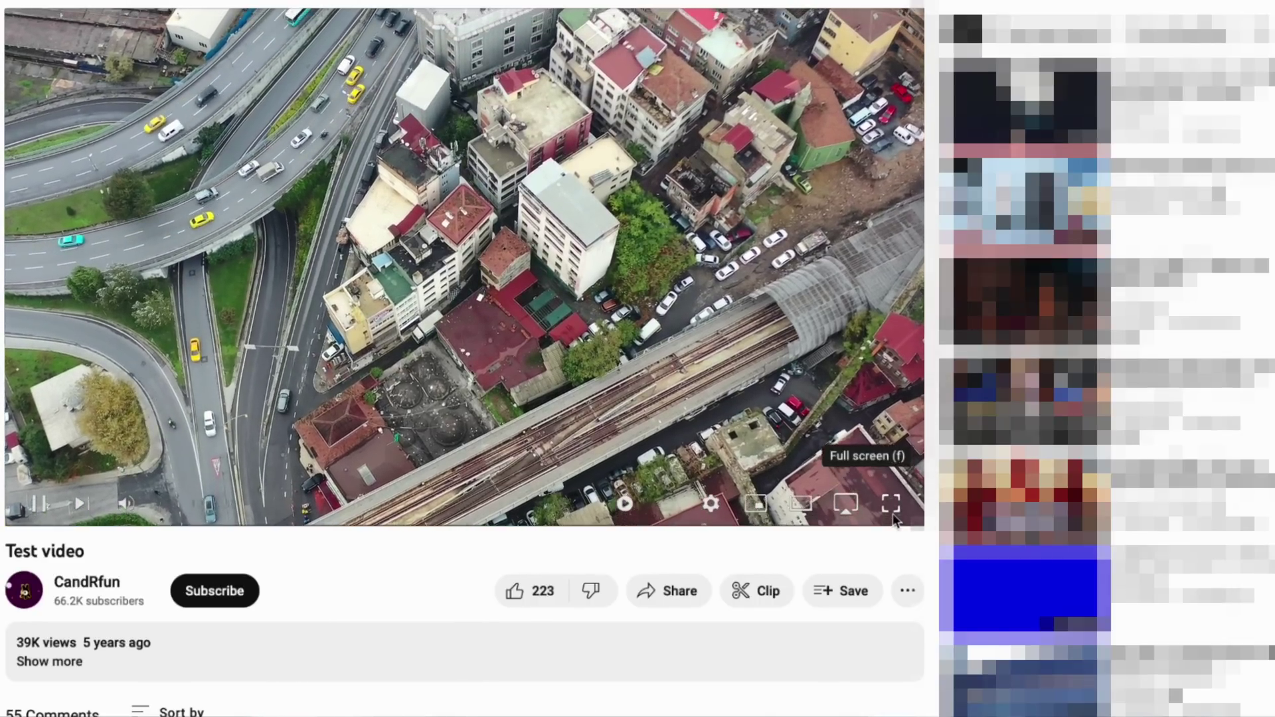
click(892, 515)
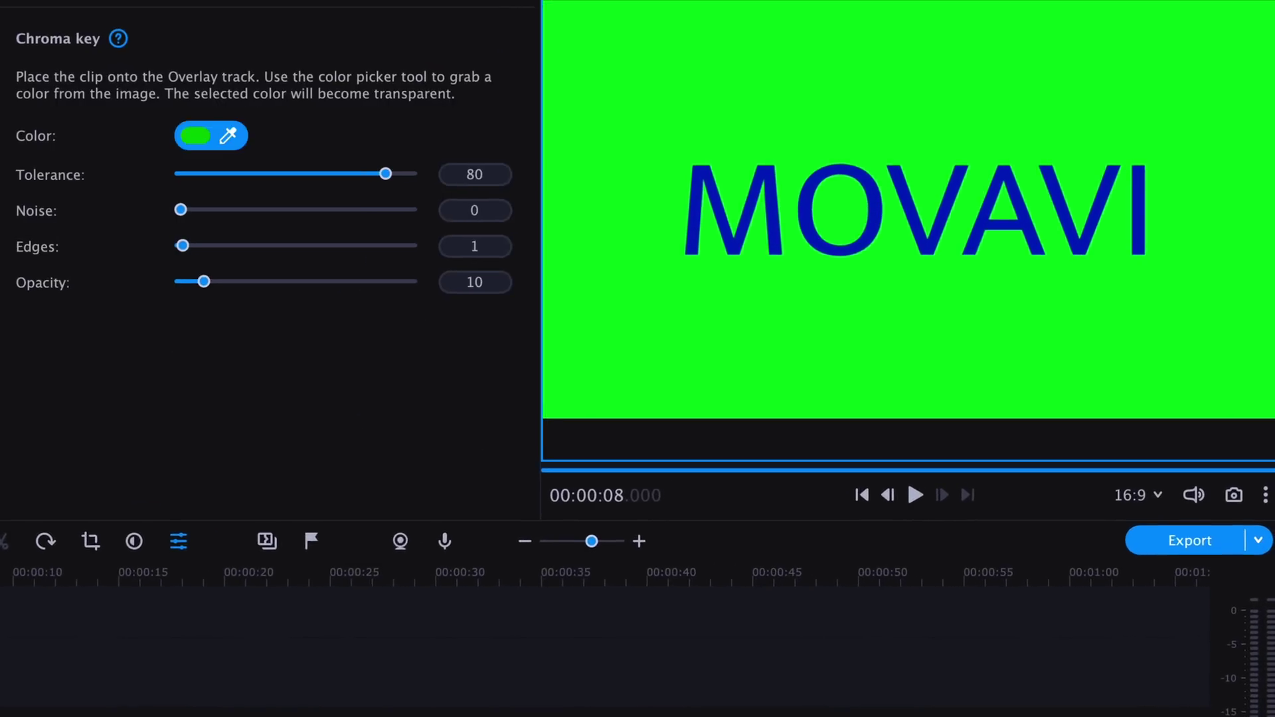
Pick the blue of the MOVAVI letters as the chroma key colour and set background removal to Precise.
click(757, 198)
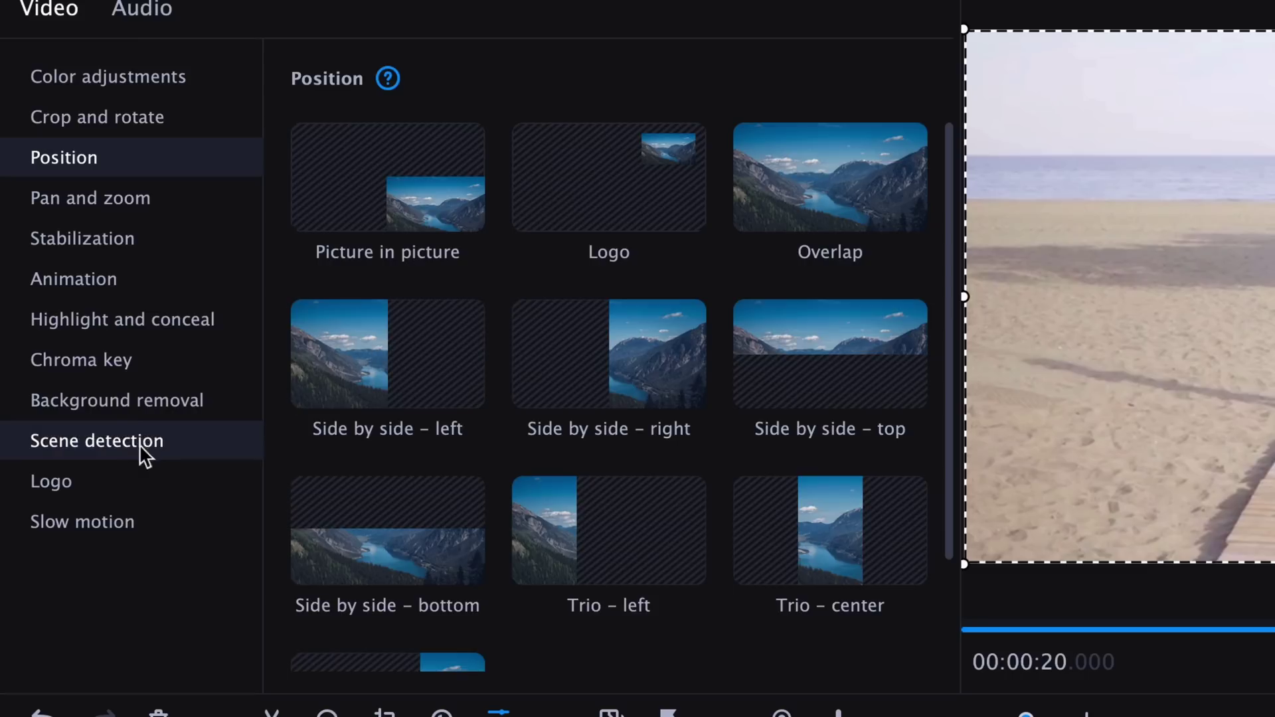
click(141, 399)
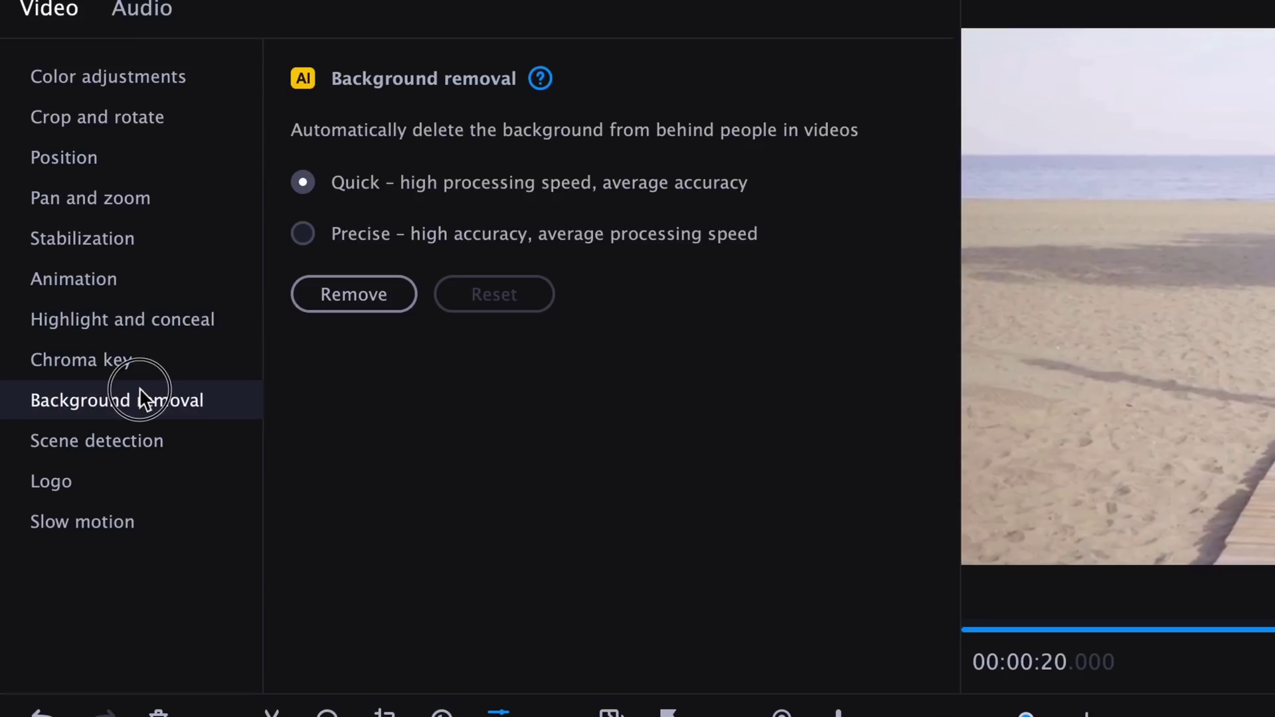
click(366, 246)
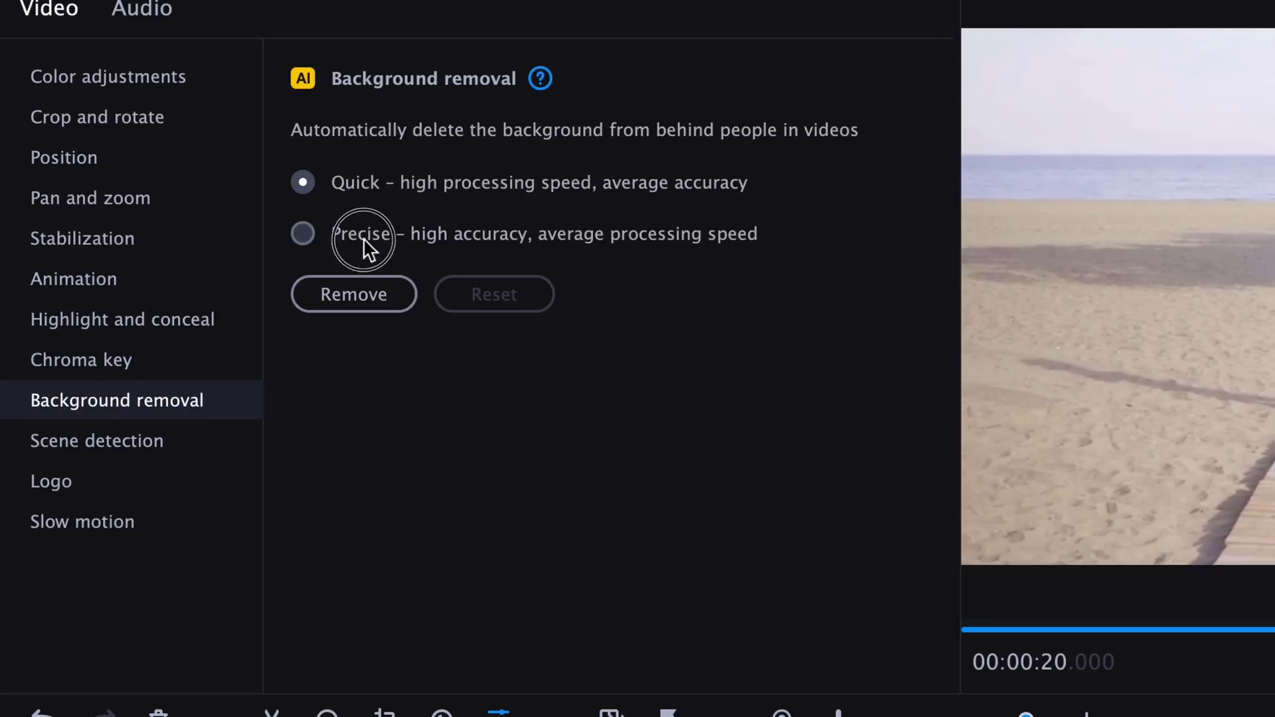
click(356, 290)
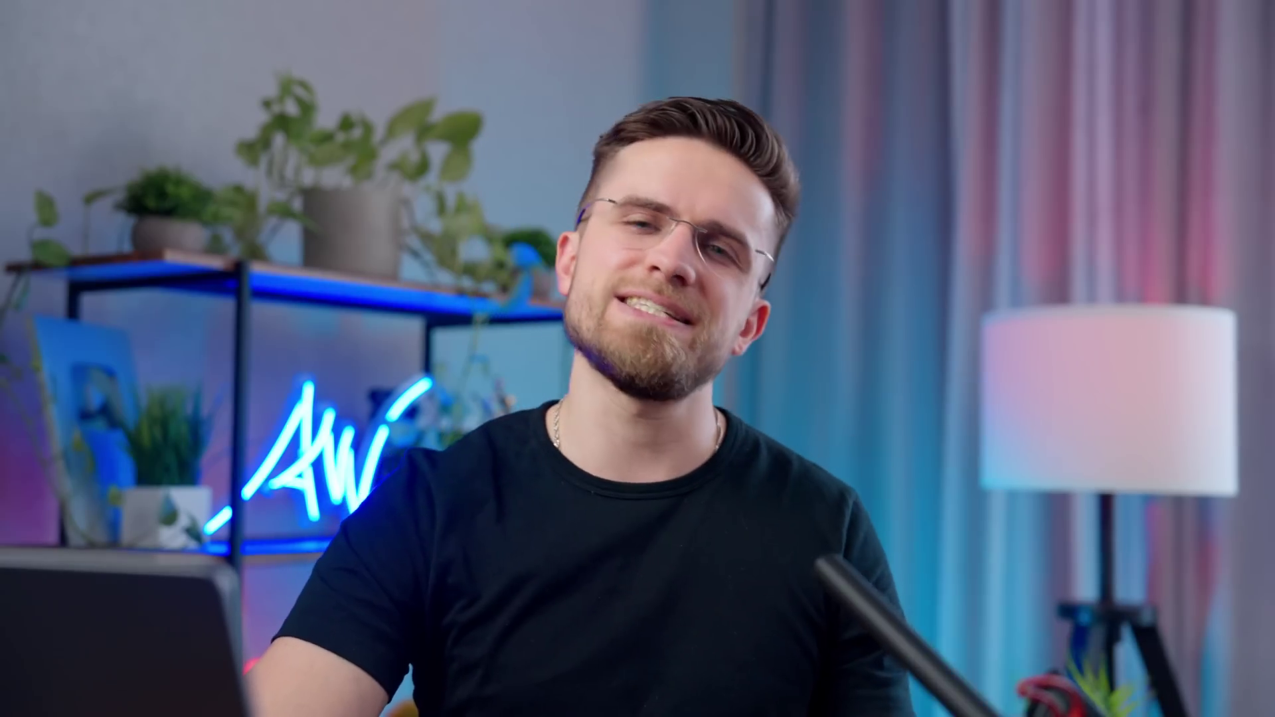